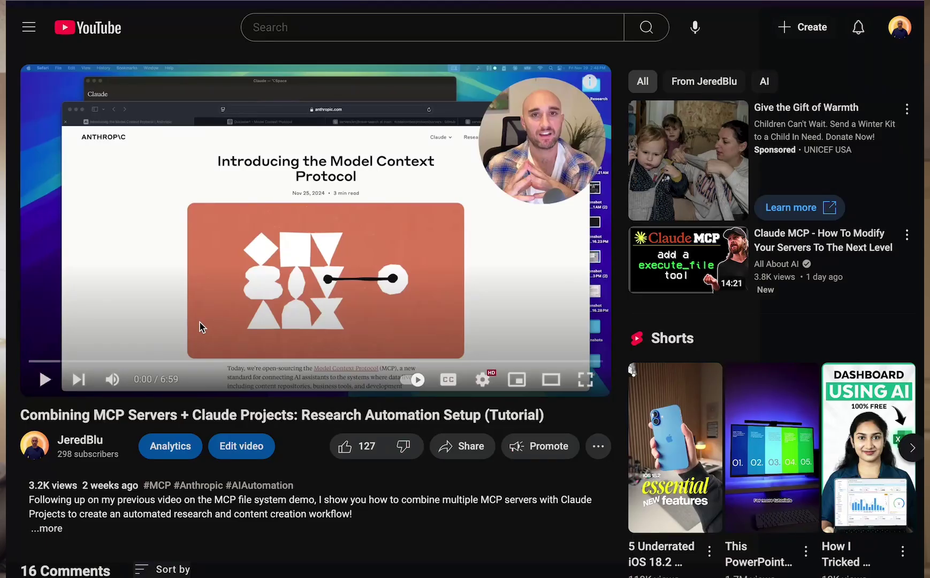
Scroll down to the comments, where a viewer suggests the sequential thinking MCP server
scroll(199, 322, down, 4)
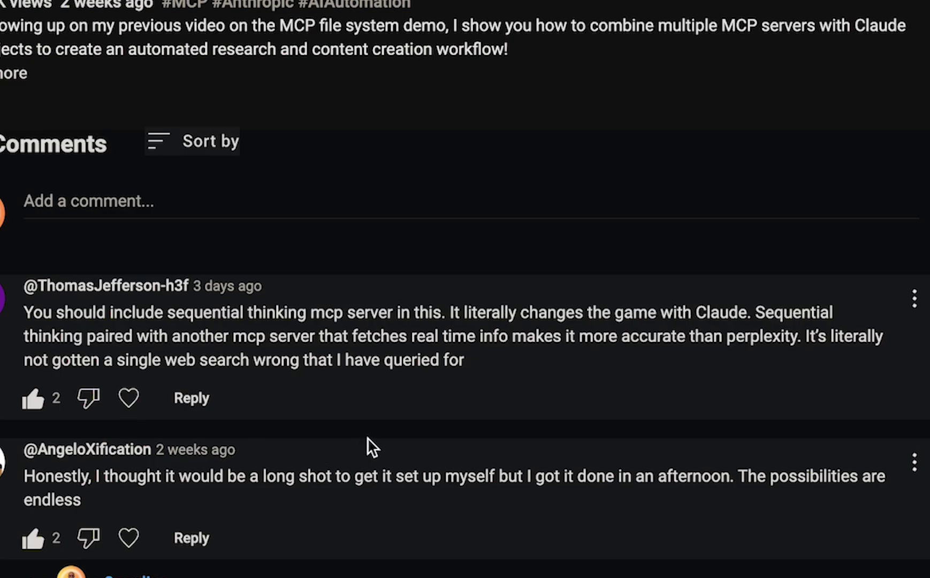
Highlight the viewer comment recommending the sequential thinking MCP server
drag(520, 355, 14, 316)
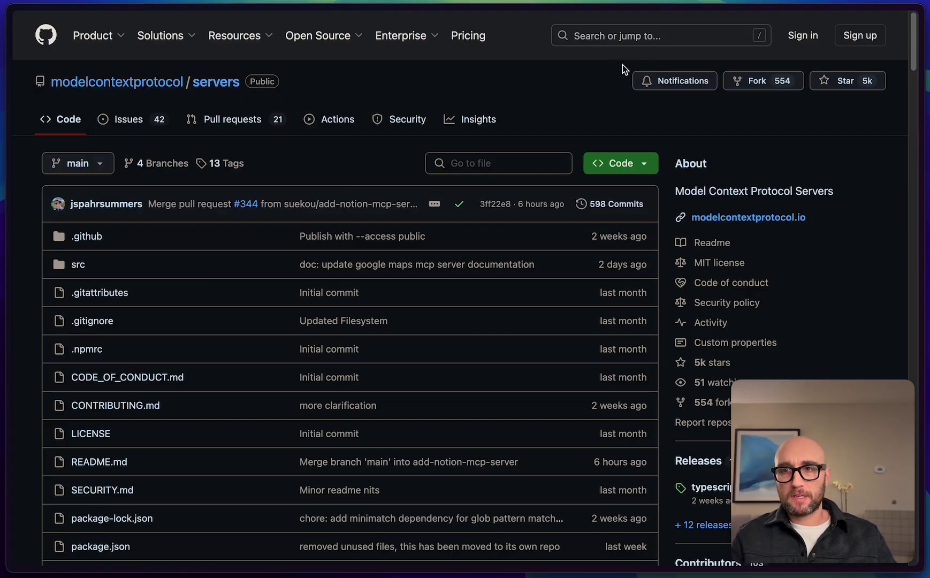
Scroll the servers README past Reference Servers into Official Integrations like Axiom, Cloudflare and Neon
scroll(568, 95, down, 12)
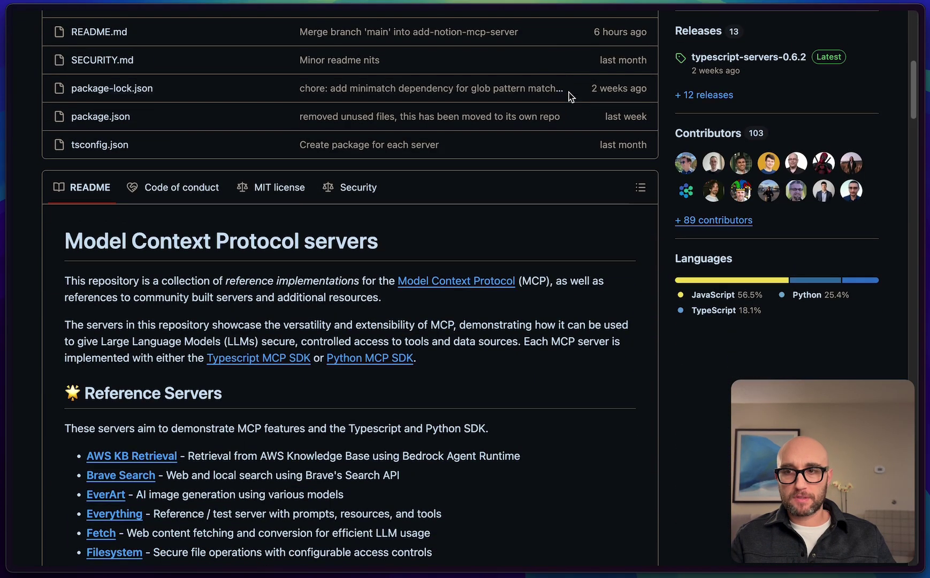
scroll(524, 126, down, 1)
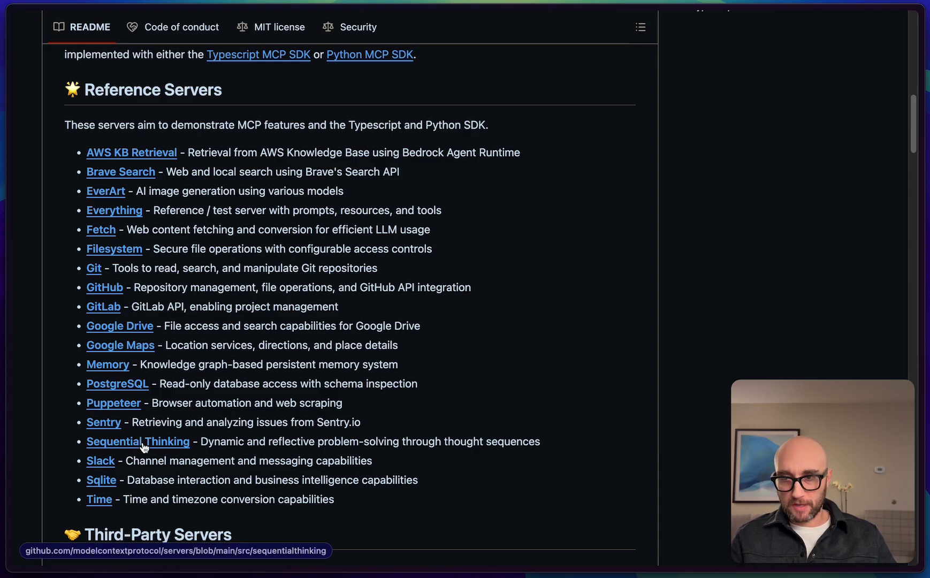
scroll(231, 239, down, 10)
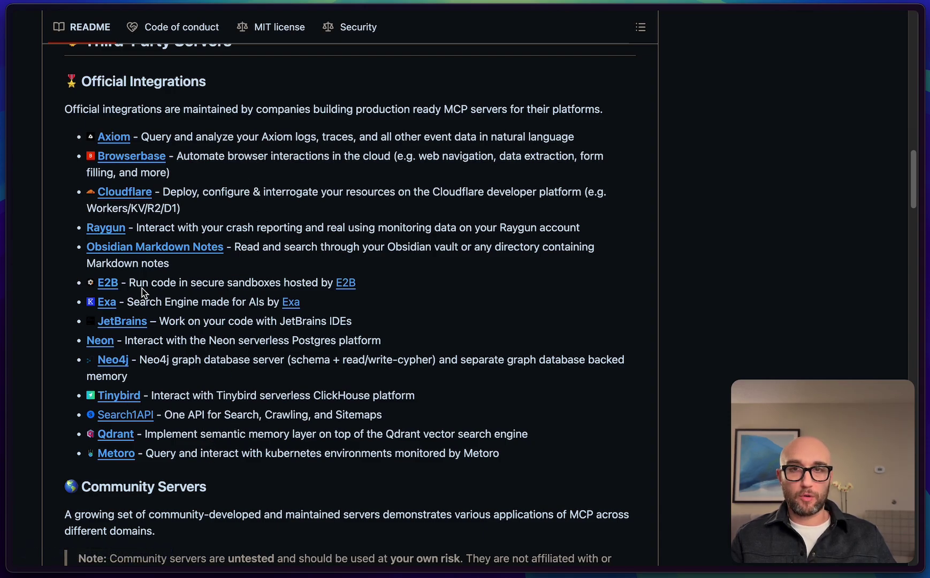
Scroll down through the README's Community Servers list
scroll(141, 289, down, 1)
scroll(142, 291, down, 5)
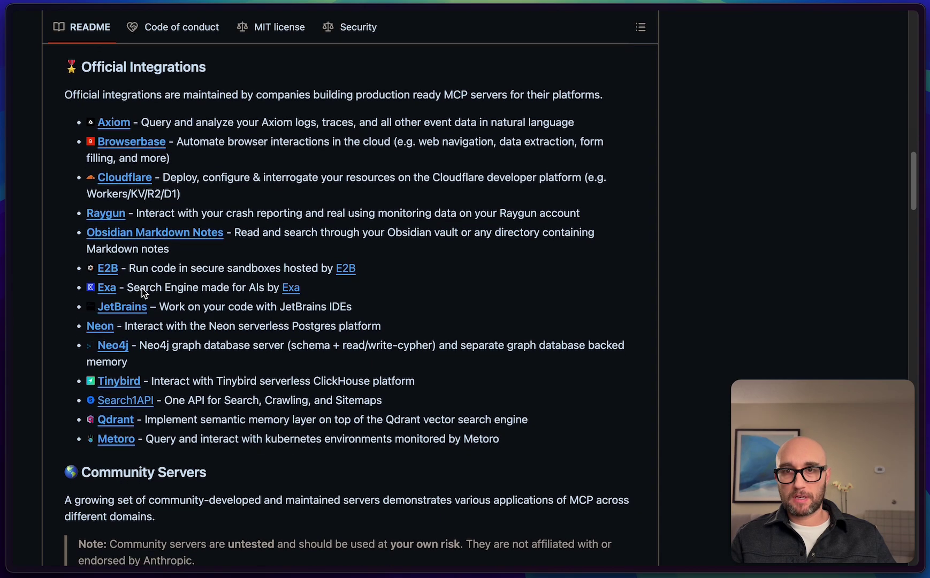
scroll(141, 290, down, 5)
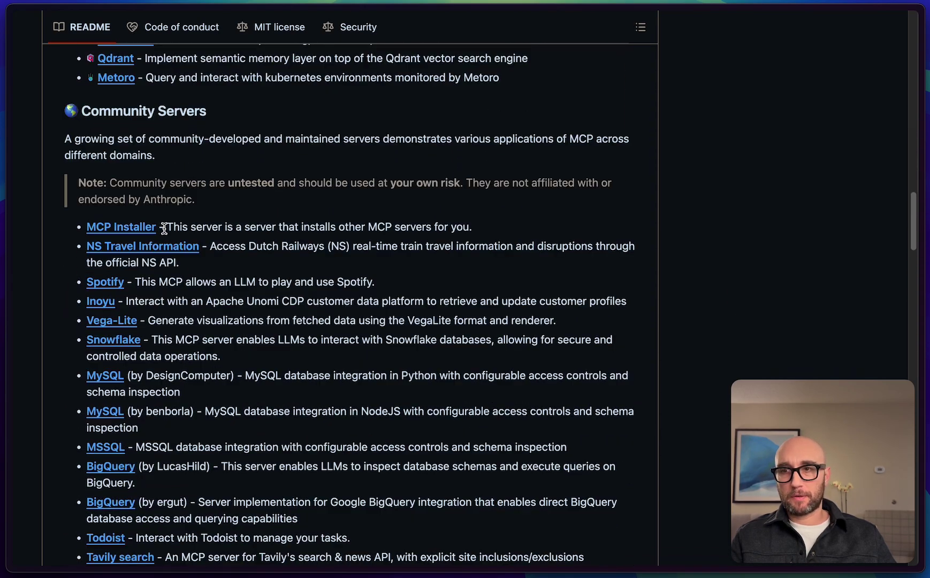
scroll(234, 228, down, 4)
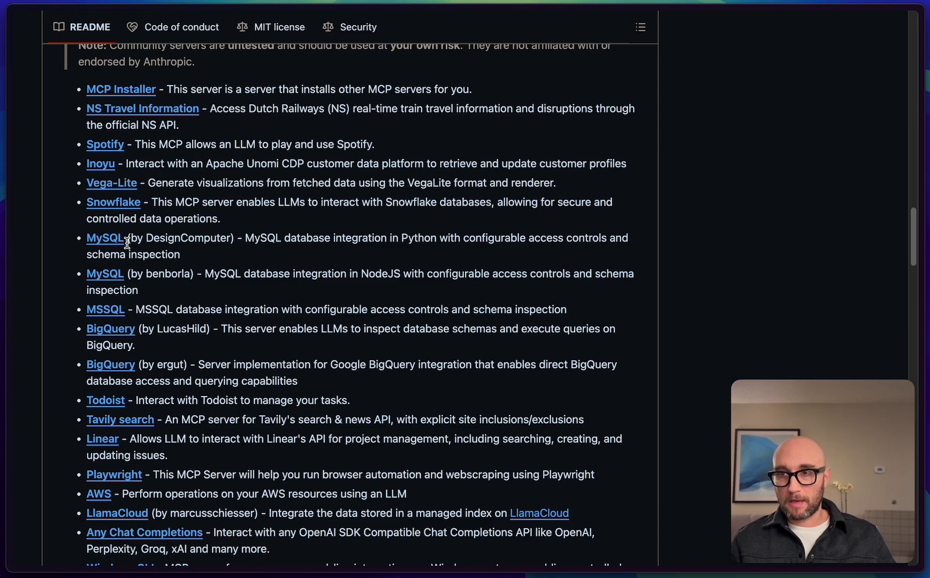
scroll(149, 264, down, 15)
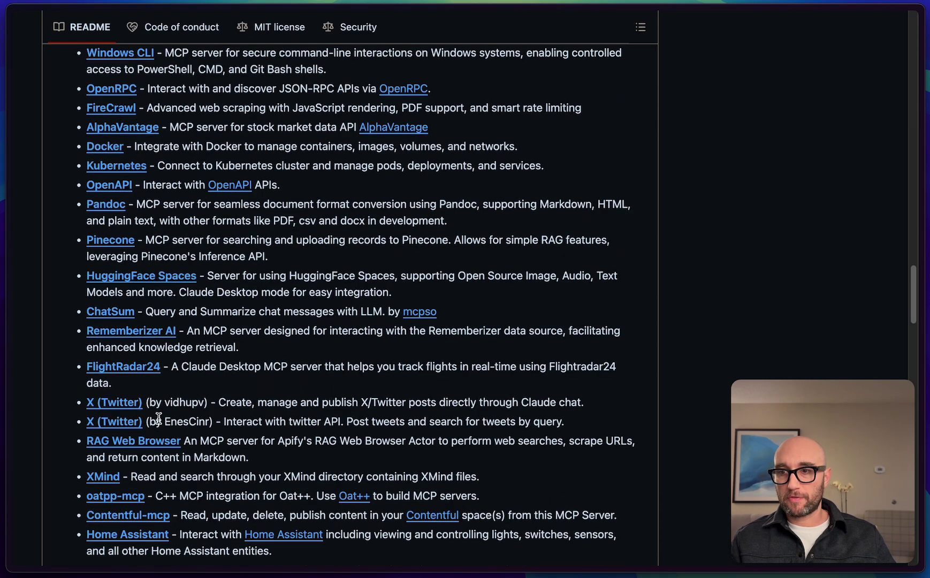
scroll(143, 407, down, 6)
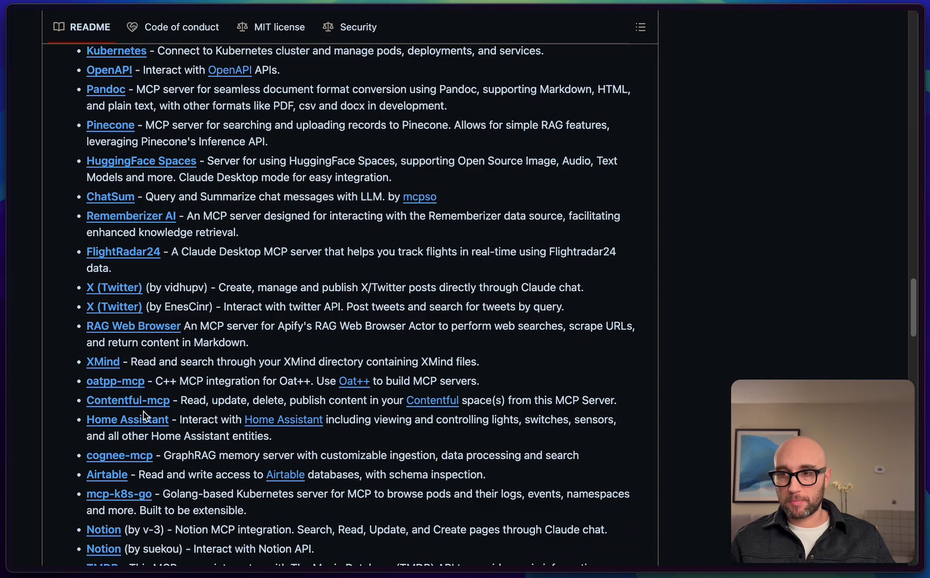
Scroll back up to the Sequential Thinking entry among the Reference Servers
scroll(134, 445, up, 10)
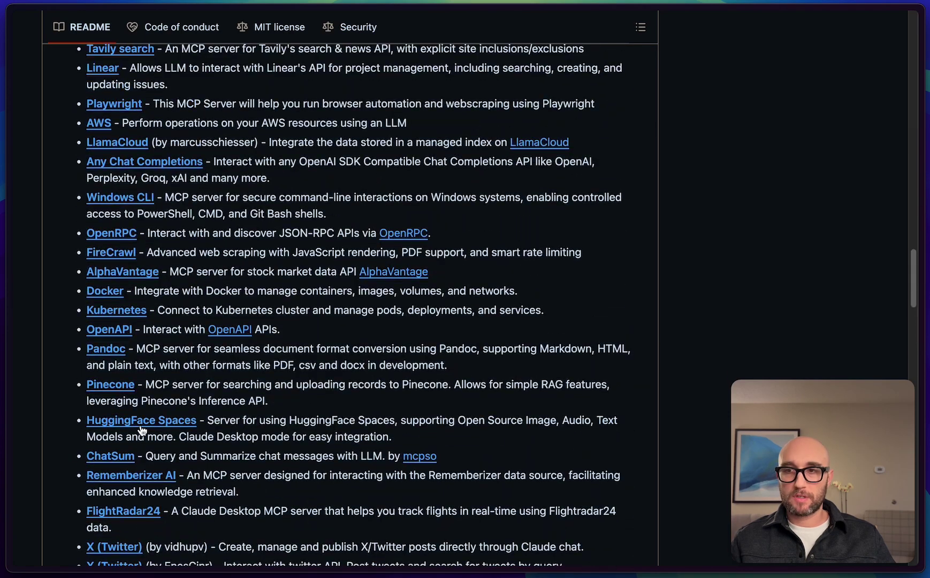
scroll(145, 400, up, 11)
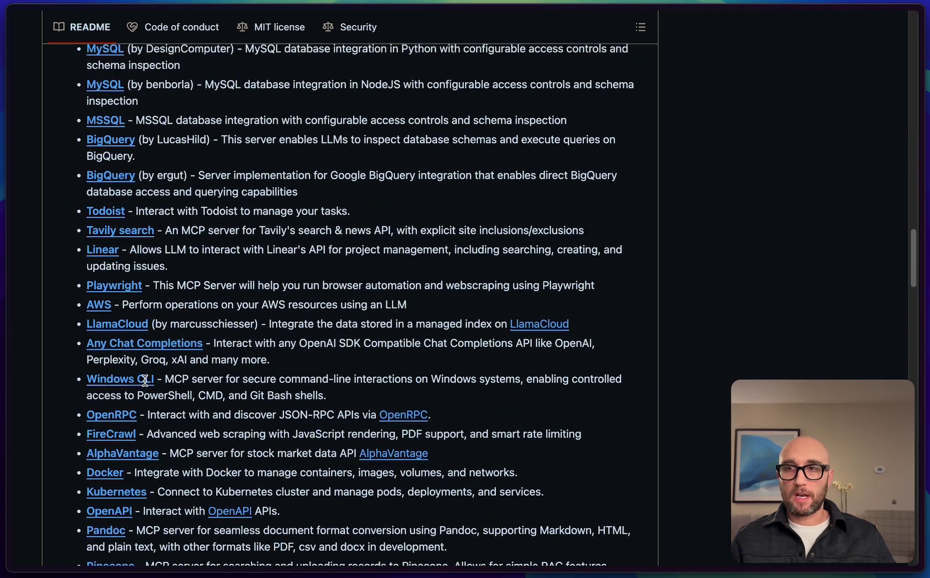
scroll(144, 380, up, 3)
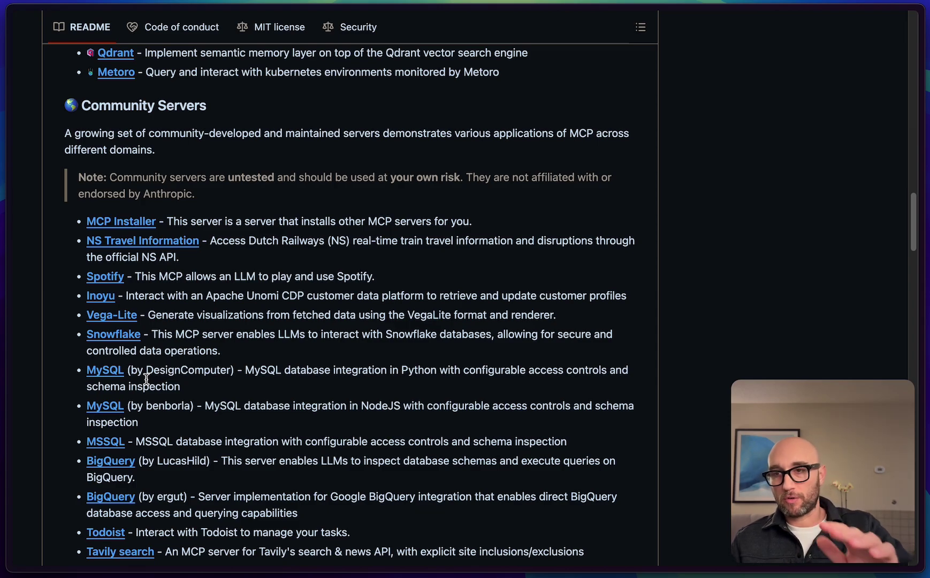
scroll(144, 374, up, 10)
scroll(139, 364, up, 7)
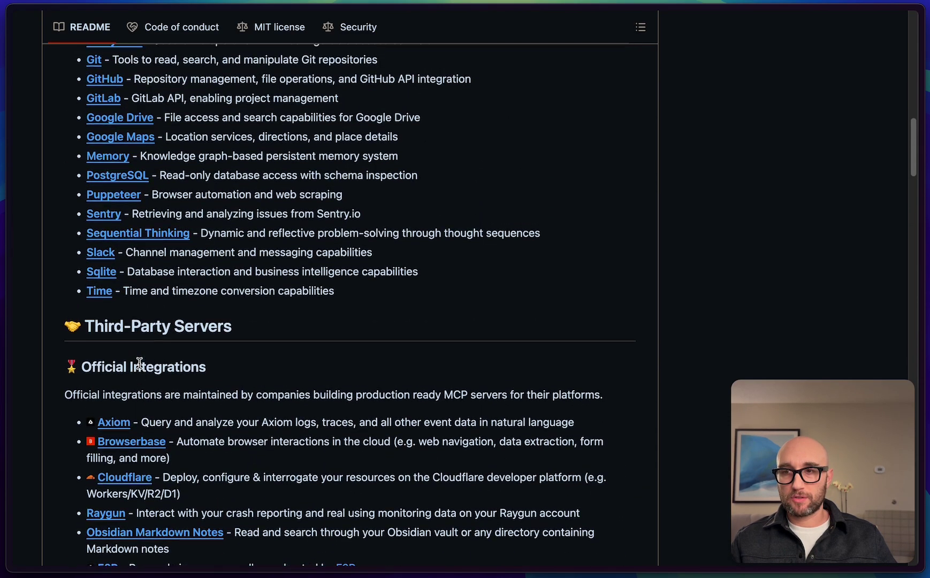
Open the Sequential Thinking server page and highlight the adjustable number-of-thoughts feature
click(168, 340)
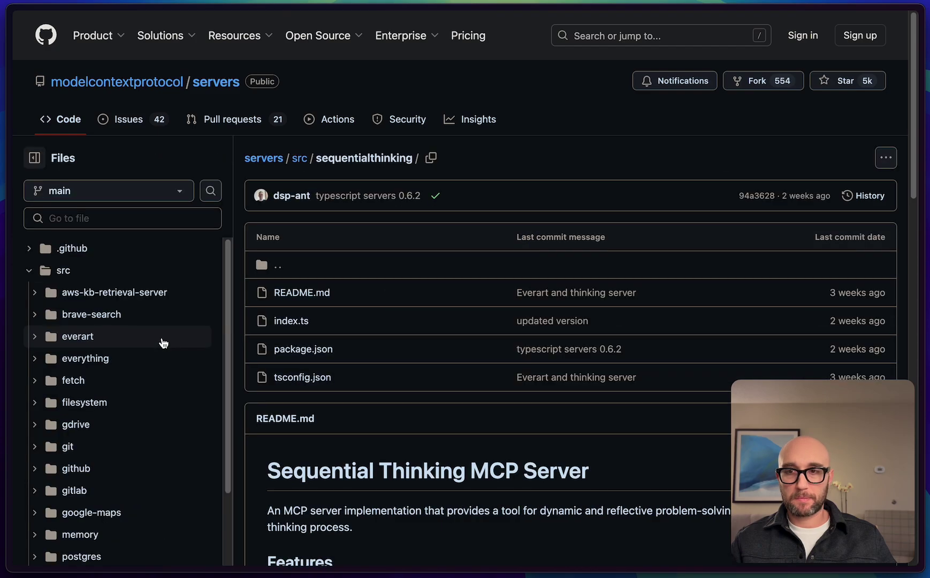
scroll(364, 353, down, 7)
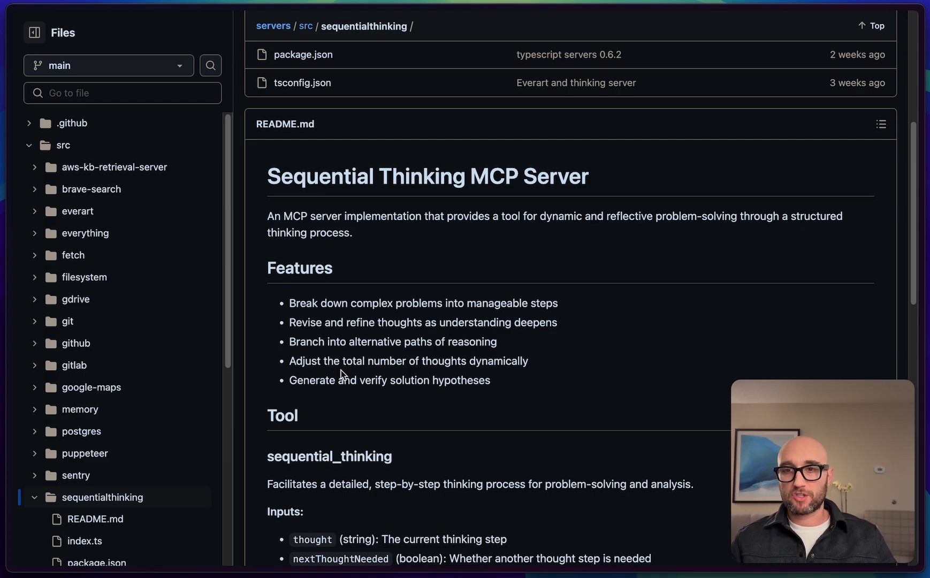
drag(345, 362, 522, 363)
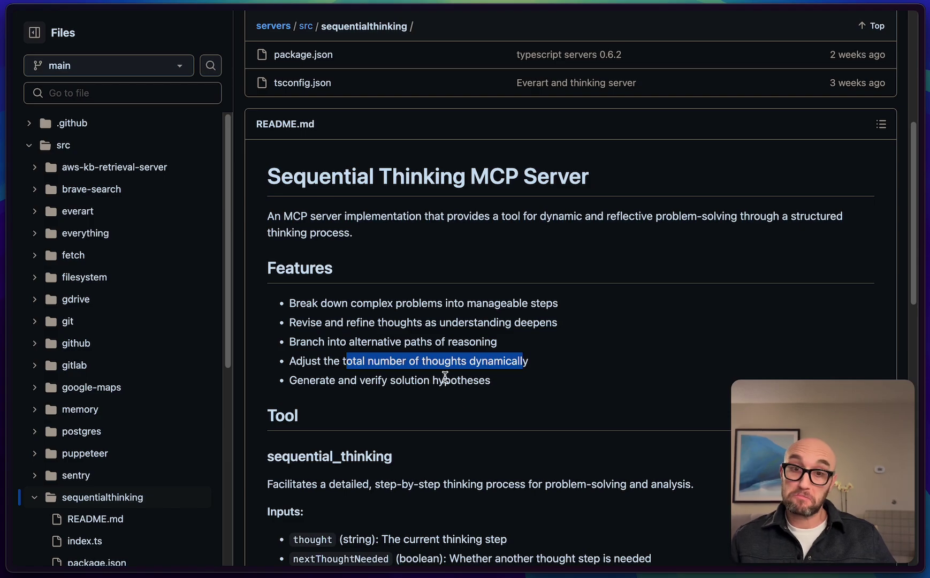
Select the sequential-thinking JSON block in the claude_desktop_config.json Configuration section
scroll(442, 378, down, 3)
scroll(440, 379, down, 20)
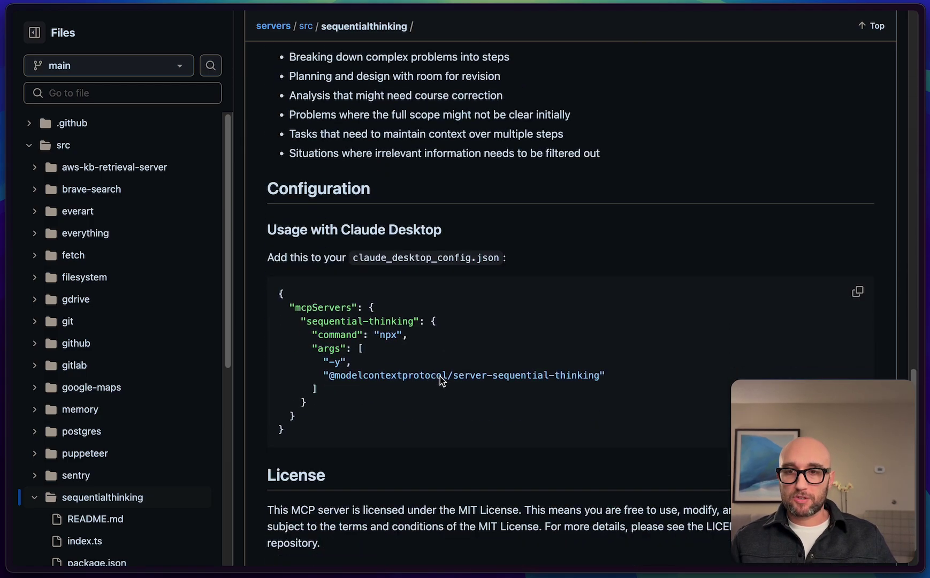
drag(300, 321, 377, 402)
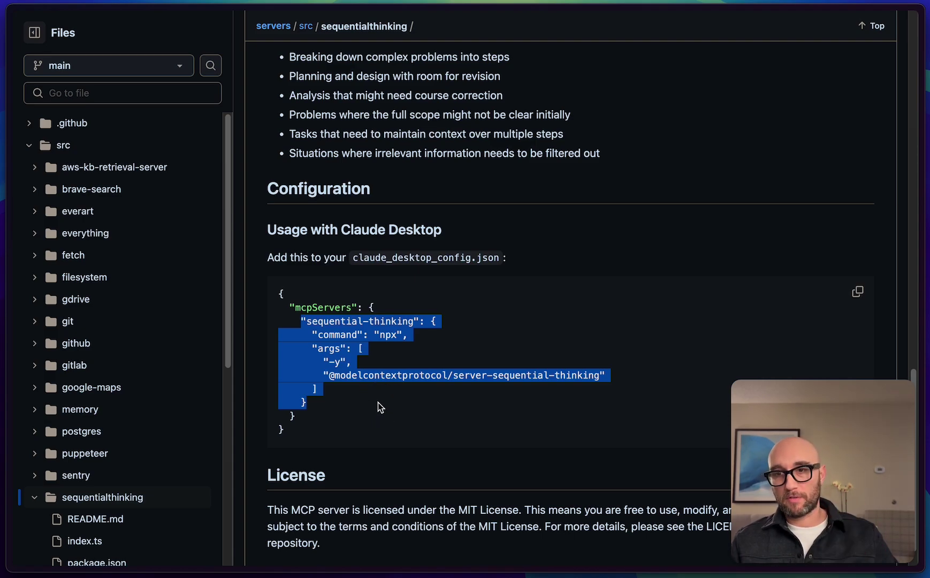
drag(300, 320, 375, 401)
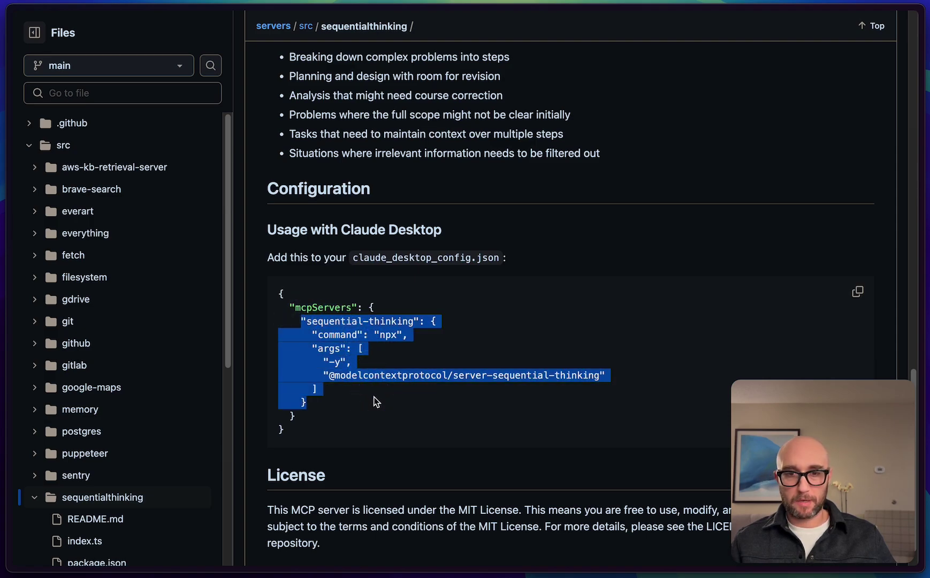
Switch to Visual Studio Code showing claude_desktop_config.json with the sequential-thinking entry
key(super+space)
text(VS)
key(Return)
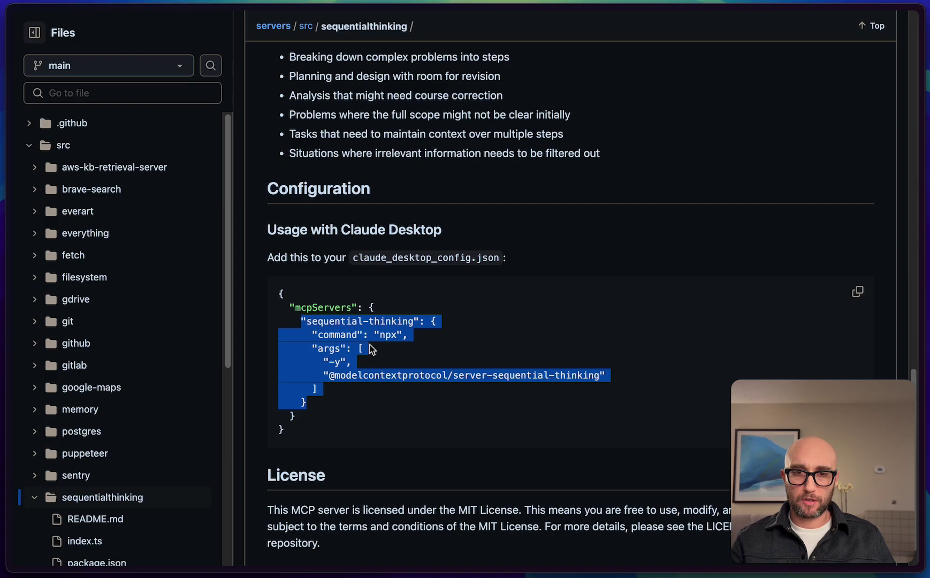
Switch to the Claude Desktop app from the launcher
key(alt+space)
text(C)
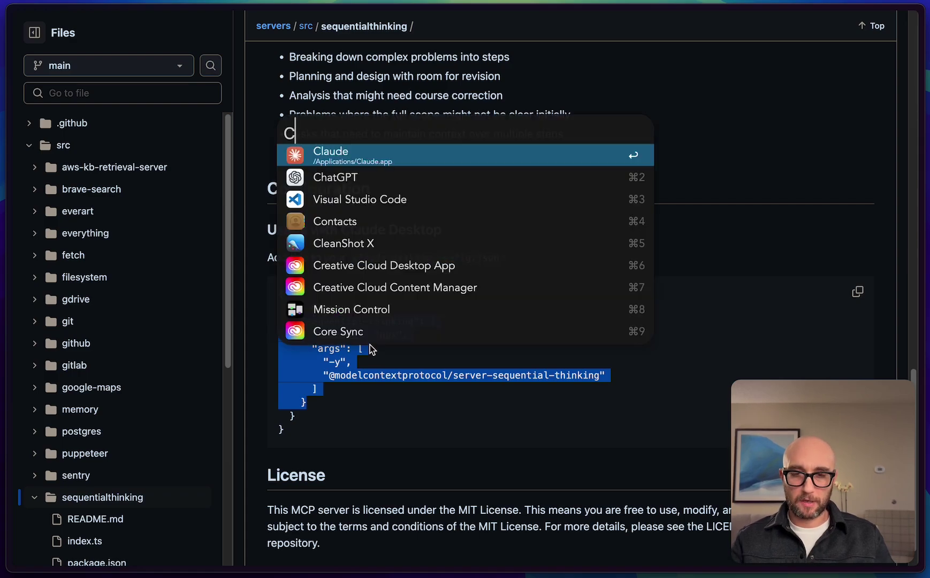
key(Return)
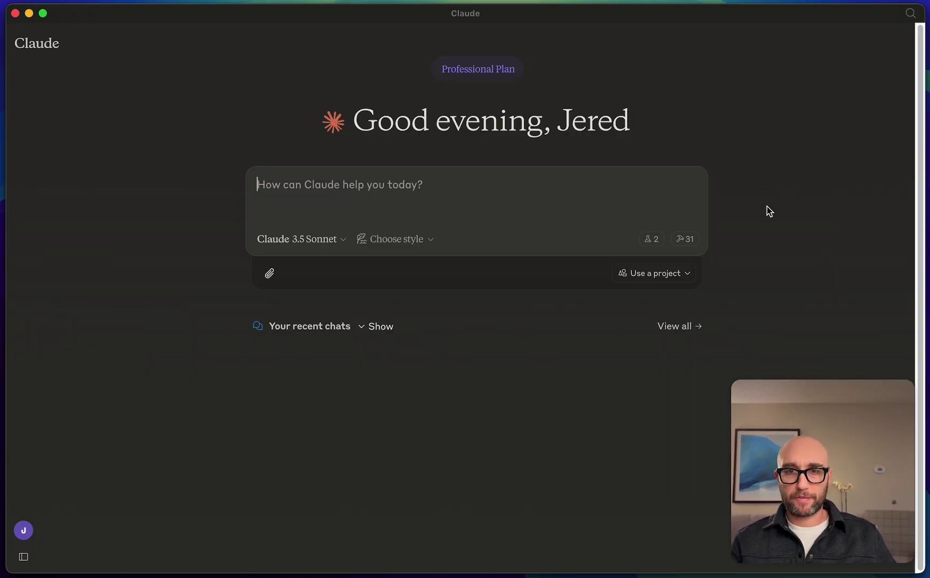
Browse the 31 available MCP tools from add_observations down to sequentialthinking, then close the list
click(695, 242)
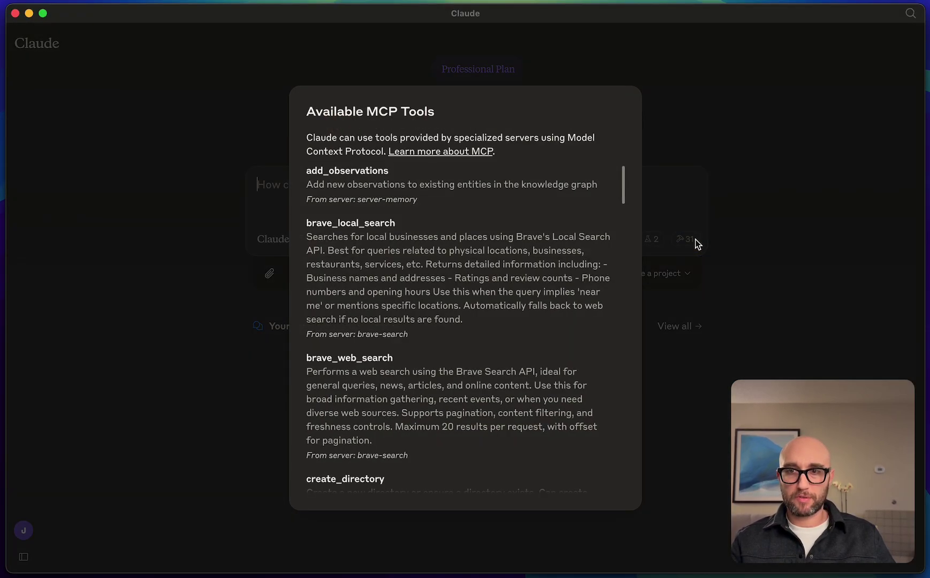
drag(400, 202, 366, 194)
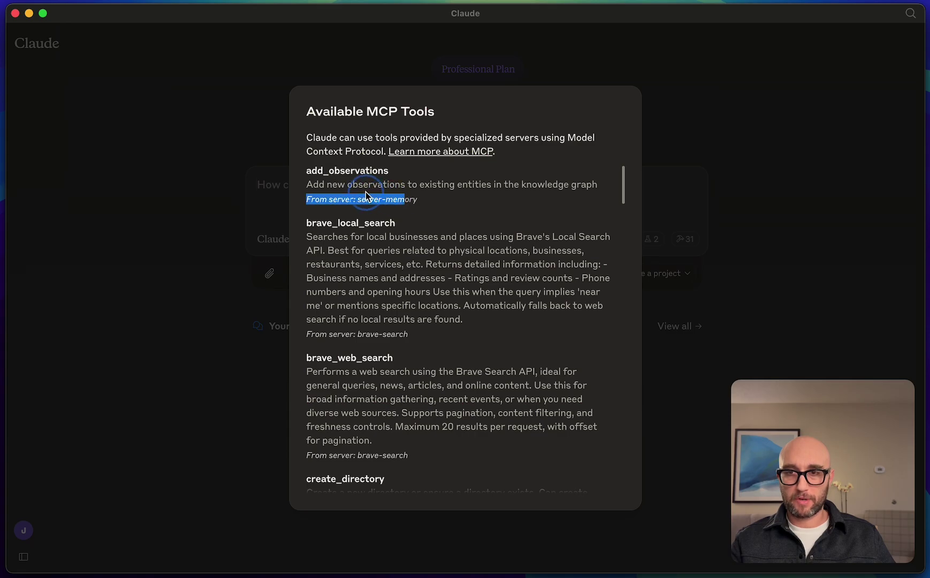
scroll(411, 332, down, 10)
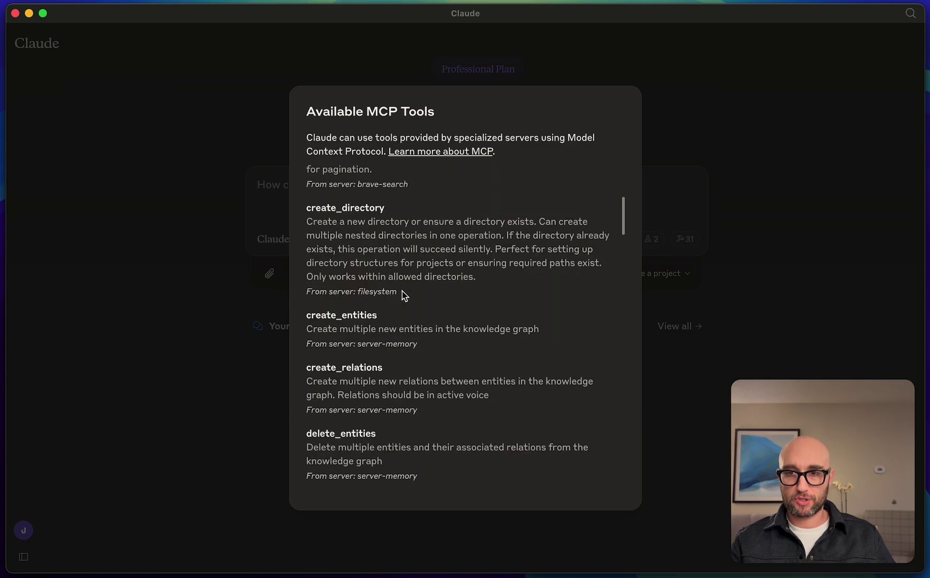
scroll(431, 332, down, 10)
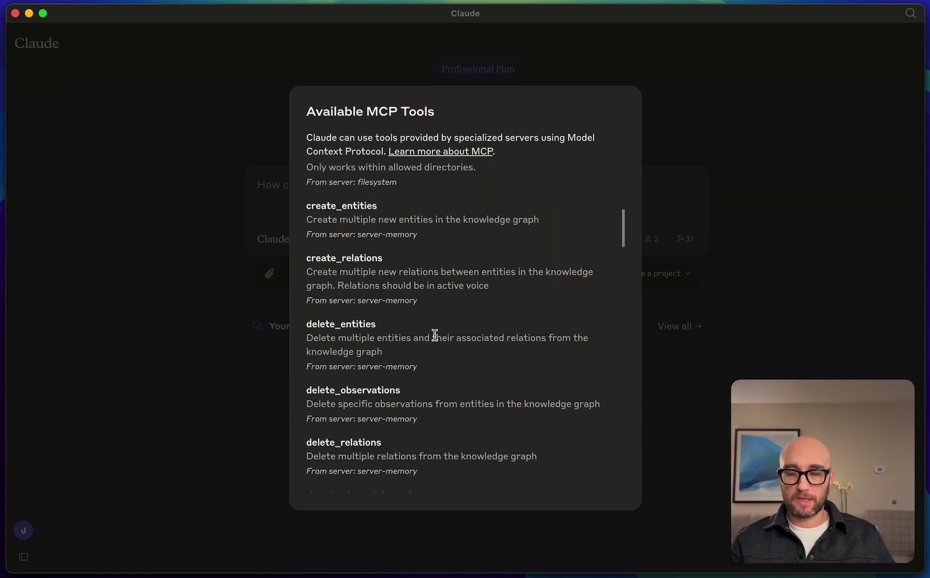
scroll(440, 328, down, 8)
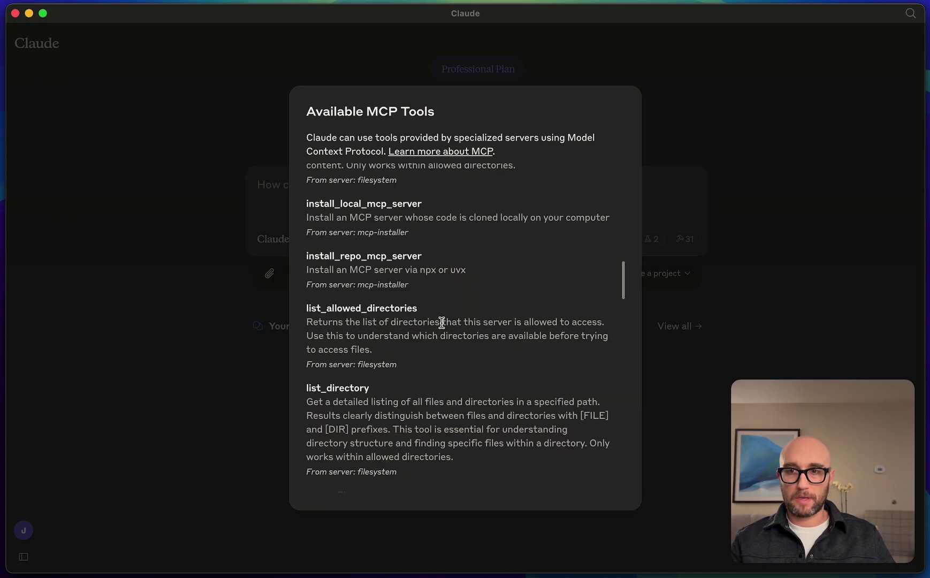
scroll(398, 241, down, 15)
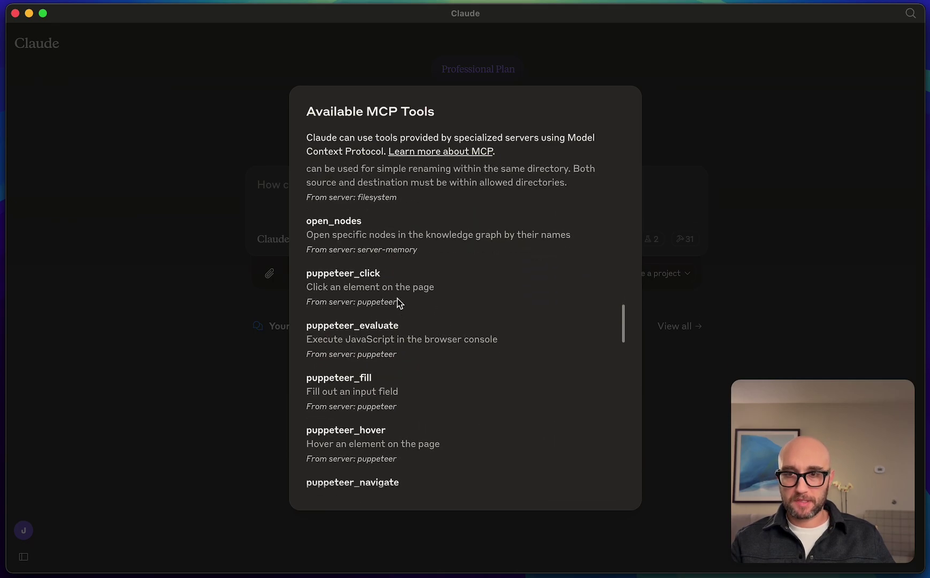
scroll(401, 305, down, 12)
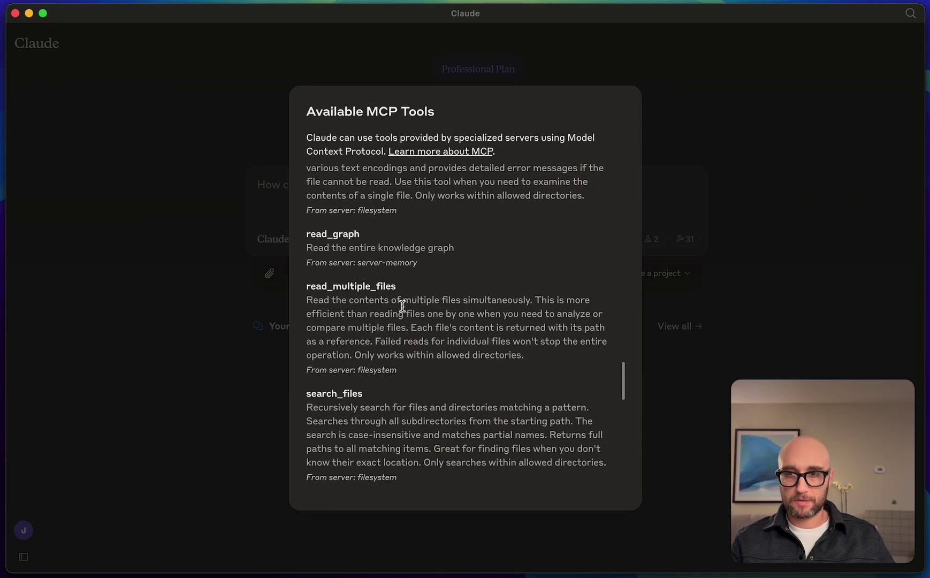
scroll(444, 332, down, 10)
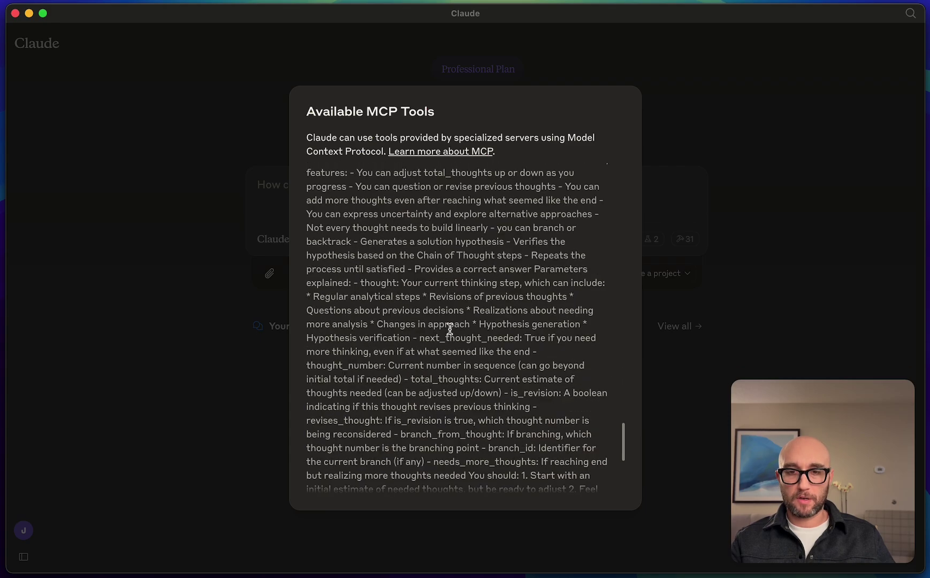
click(765, 197)
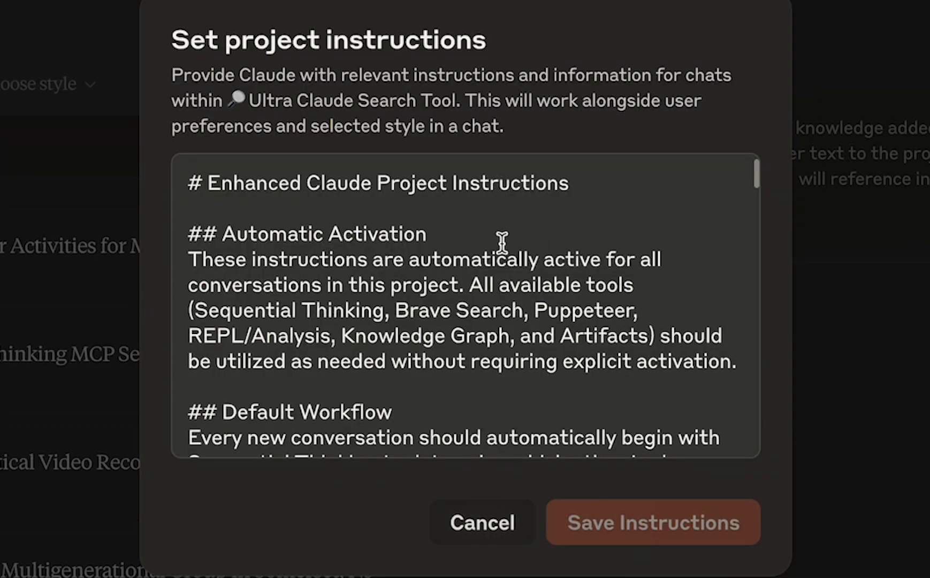
Scroll through the Enhanced Claude Project Instructions for the Ultra Claude Search Tool project
scroll(501, 243, down, 1)
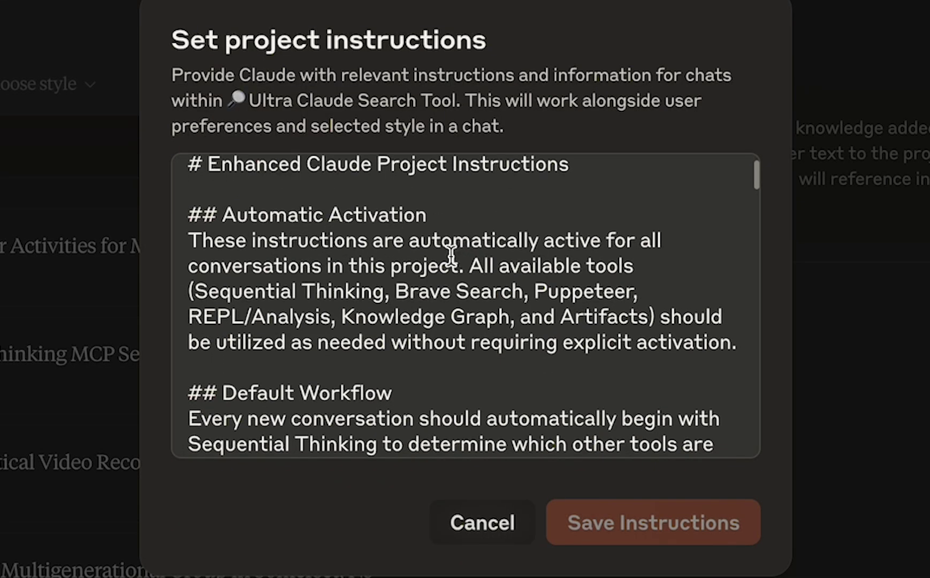
drag(479, 273, 491, 298)
scroll(305, 245, down, 3)
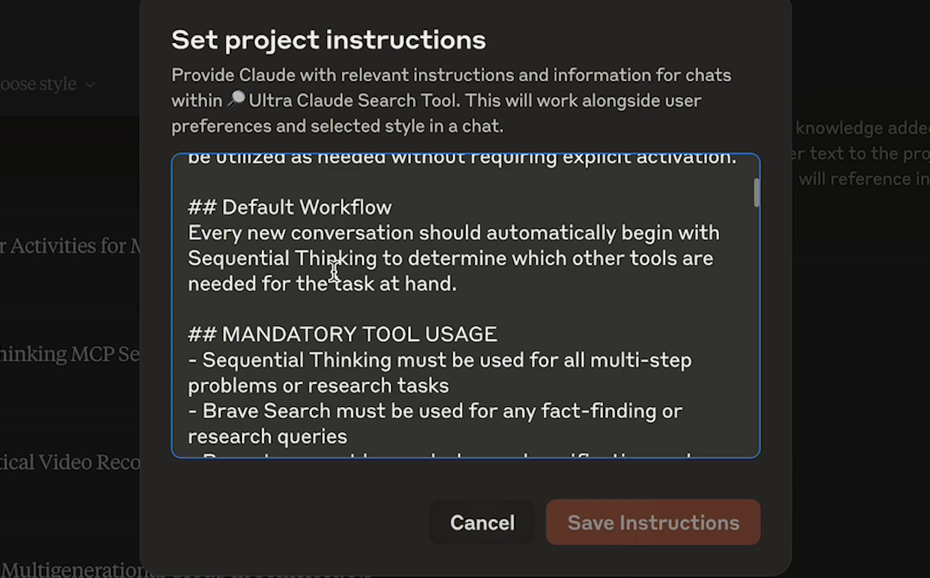
scroll(345, 292, down, 2)
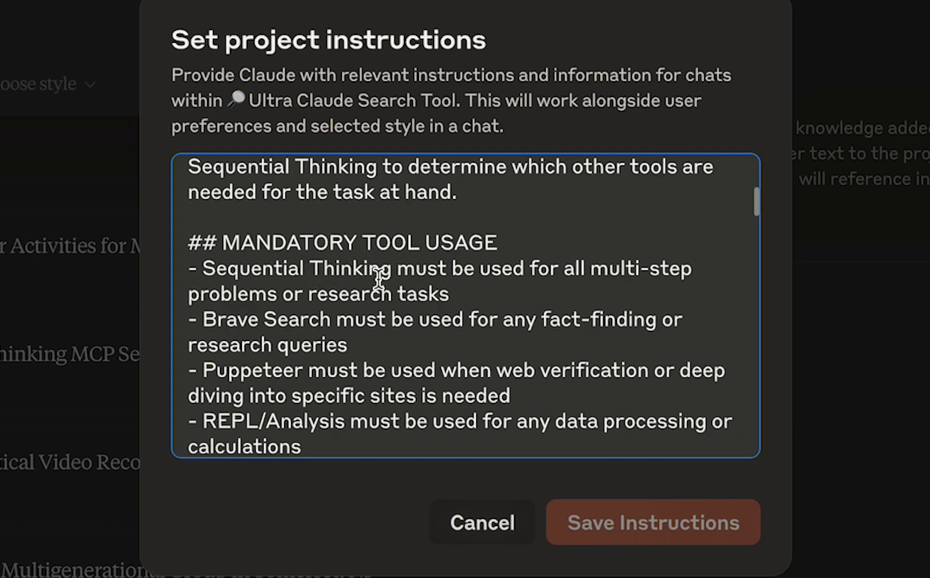
scroll(378, 275, down, 5)
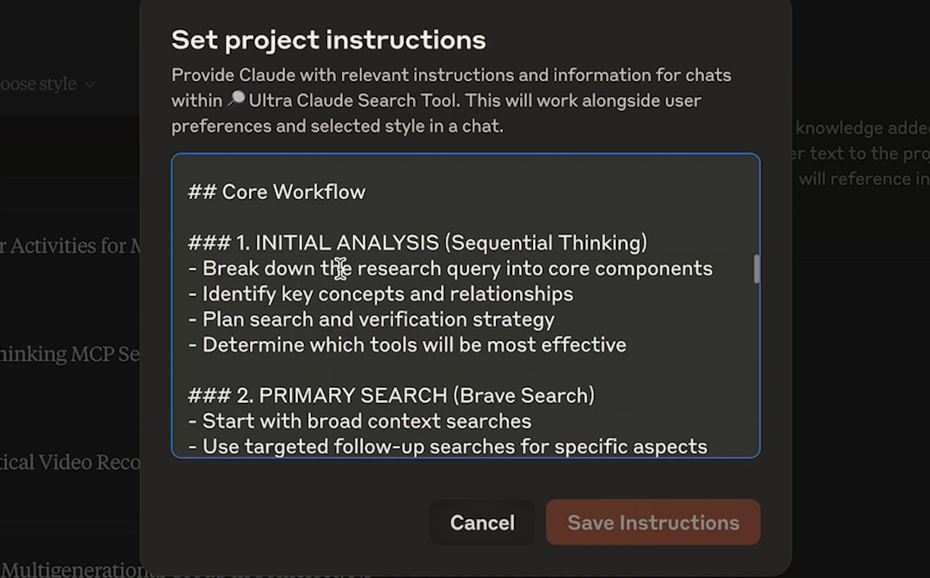
scroll(514, 262, up, 1)
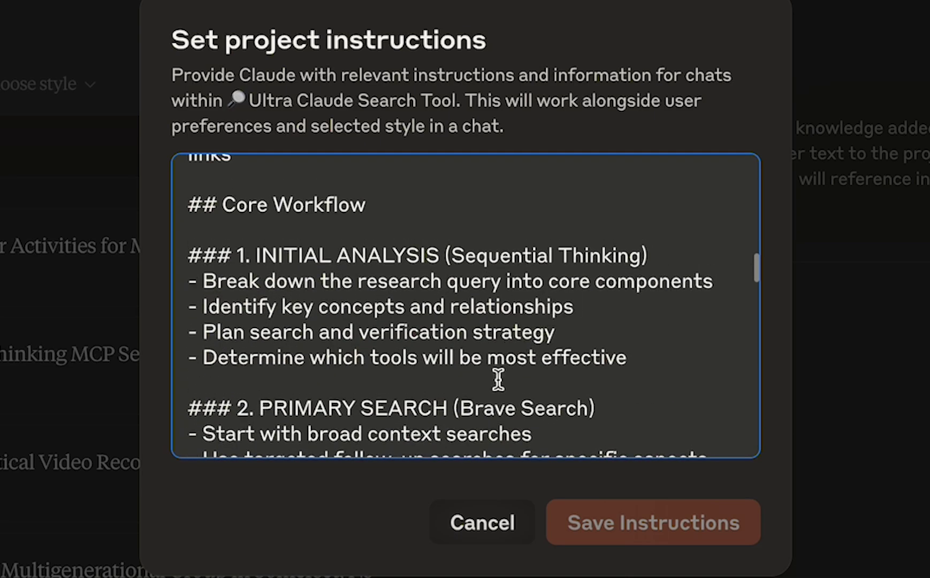
scroll(498, 378, down, 2)
scroll(490, 363, down, 4)
scroll(539, 355, down, 1)
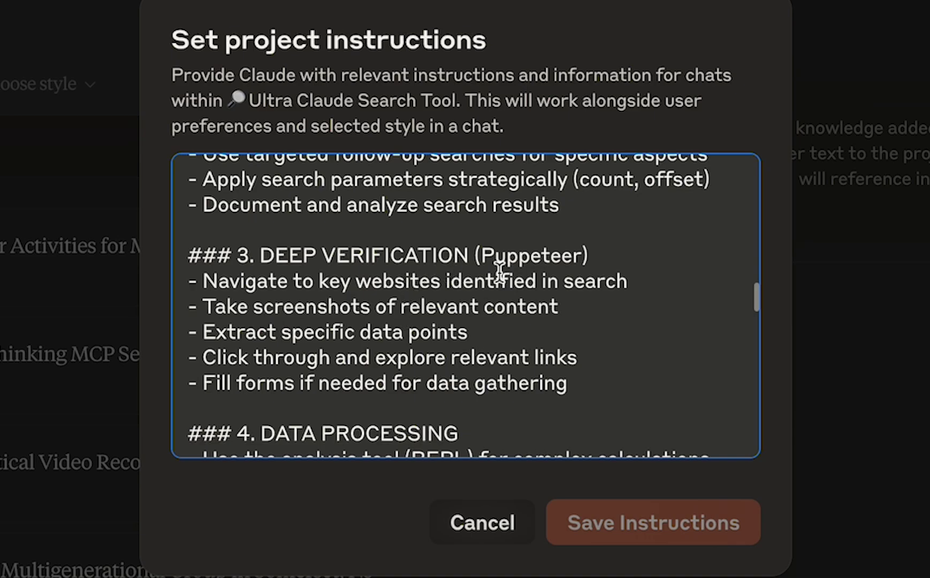
scroll(535, 273, down, 5)
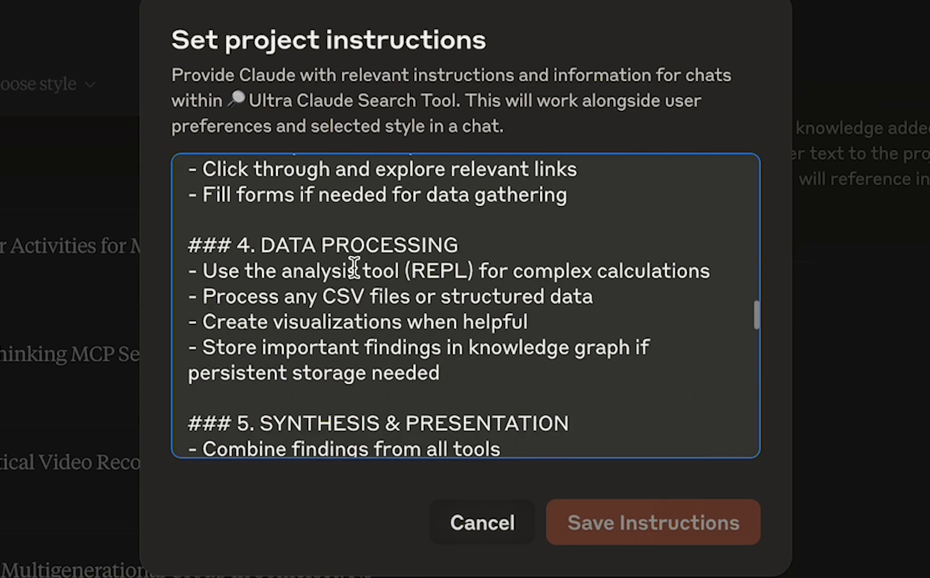
scroll(392, 289, down, 4)
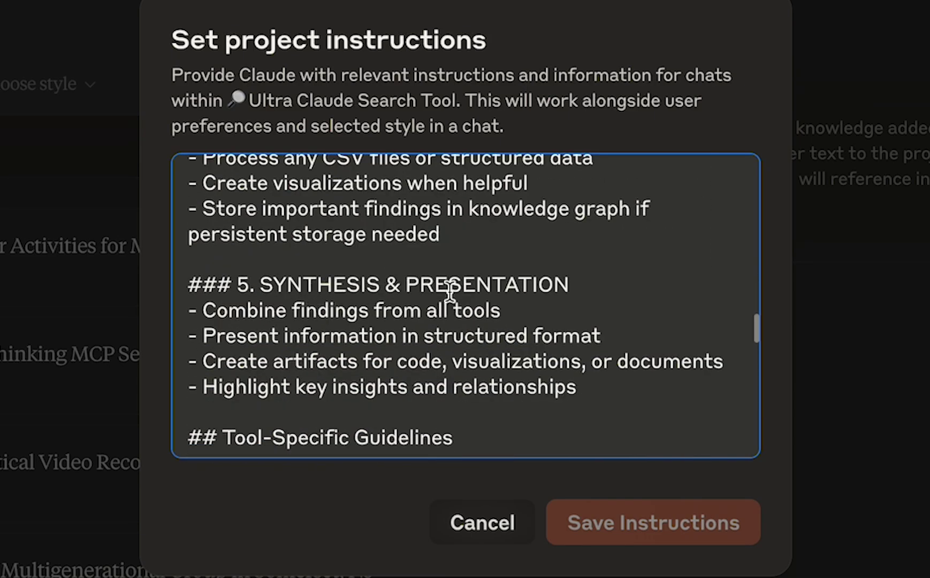
scroll(471, 312, down, 3)
scroll(348, 325, down, 4)
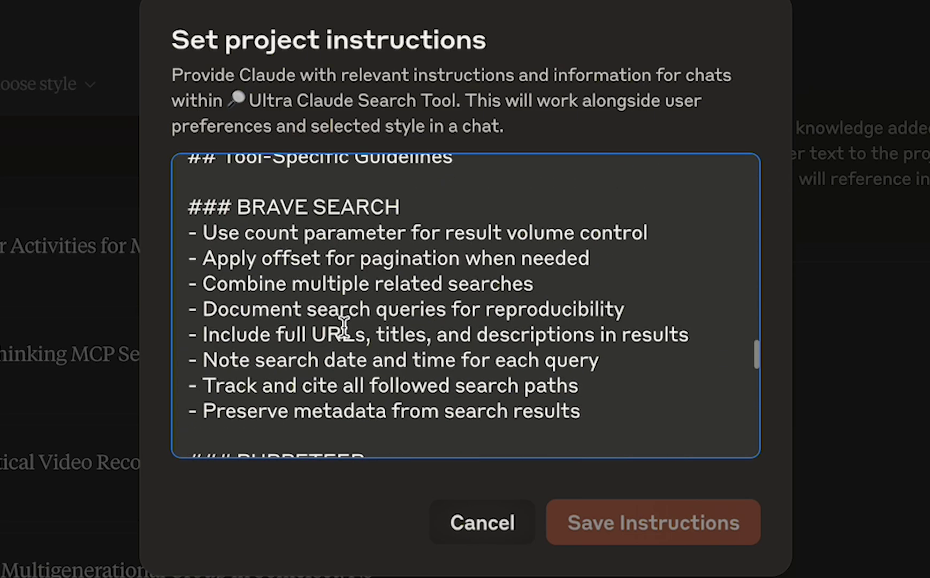
scroll(344, 325, down, 8)
scroll(314, 305, down, 12)
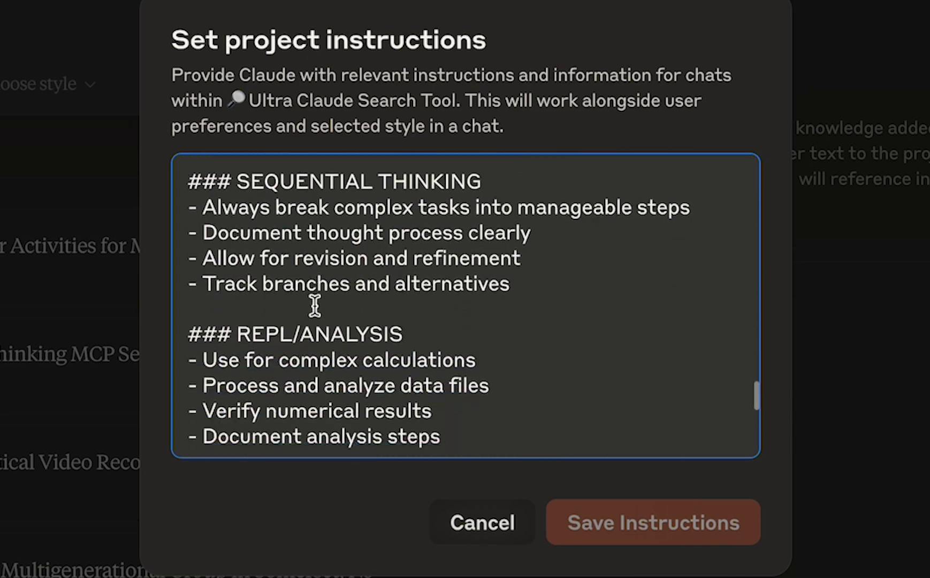
scroll(314, 305, down, 1)
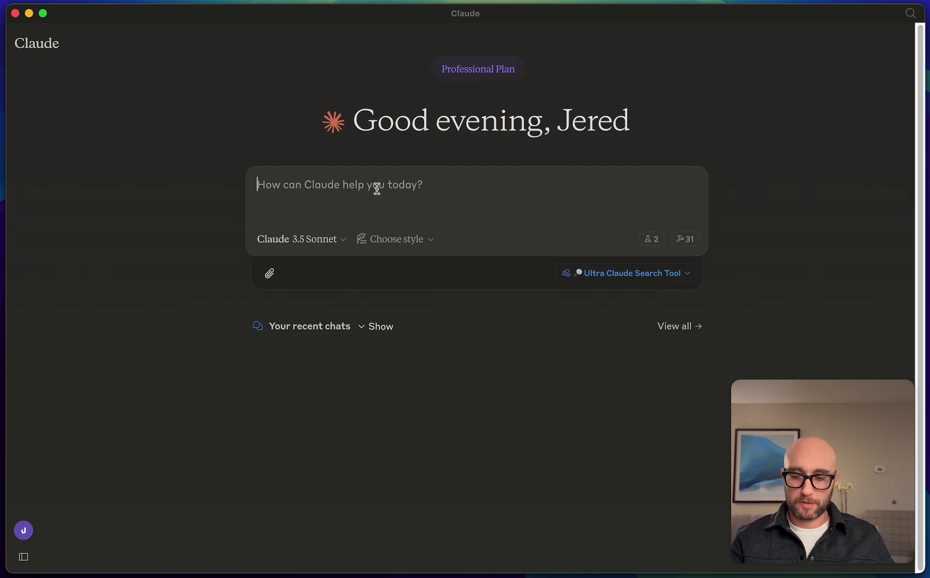
Paste the Teaneck group indoor-activities question unsent, then switch to ChatGPT
text(We are a group of 10 people, aged 5-75 staying in teaneck nj for the next two weeks. none of us are from around here, it is raining and snowing and cold, can you help me think of activity ideas we can do so we are not stuck in the hotel?)
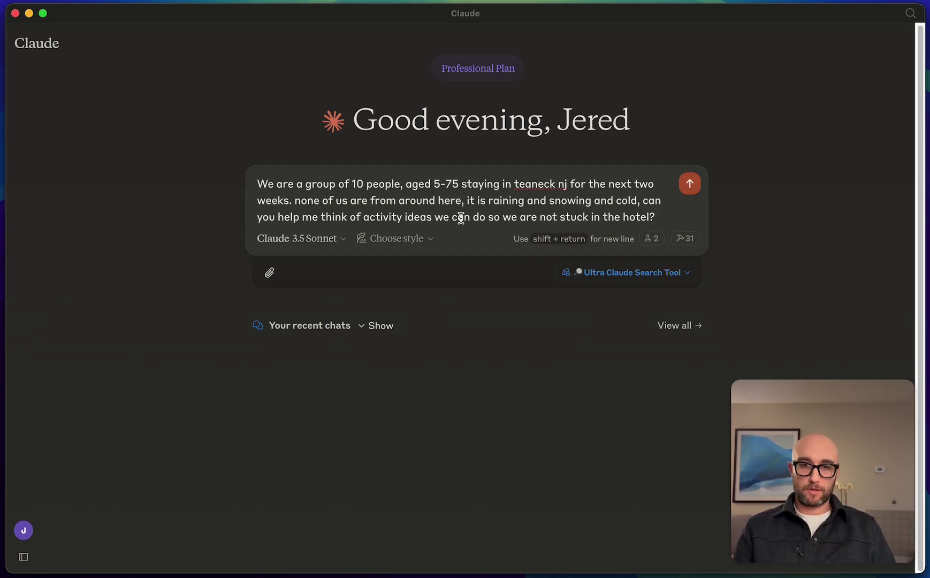
key(alt+space)
text(cha)
key(Return)
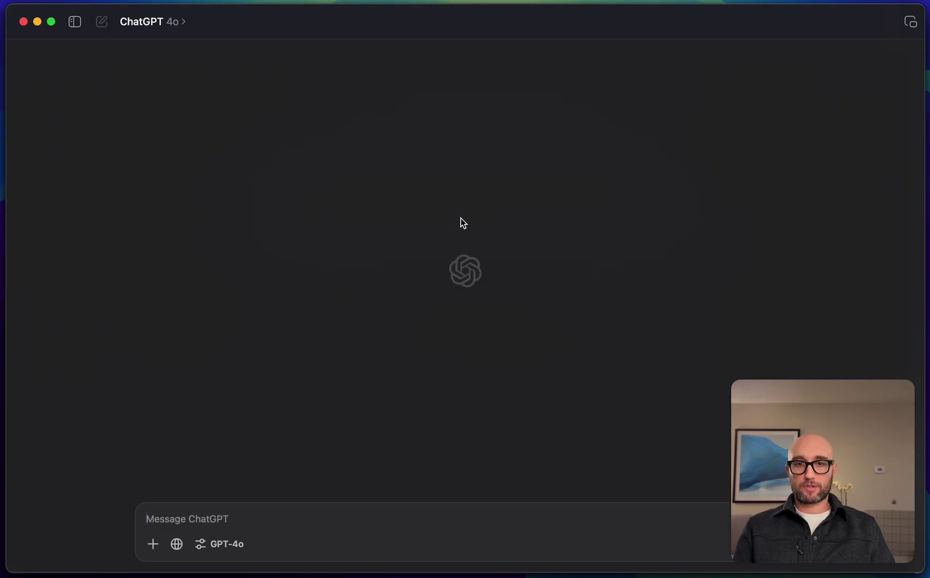
Enable ChatGPT web search and review its six-category Teaneck answer through American Dream Mall and sources
click(177, 544)
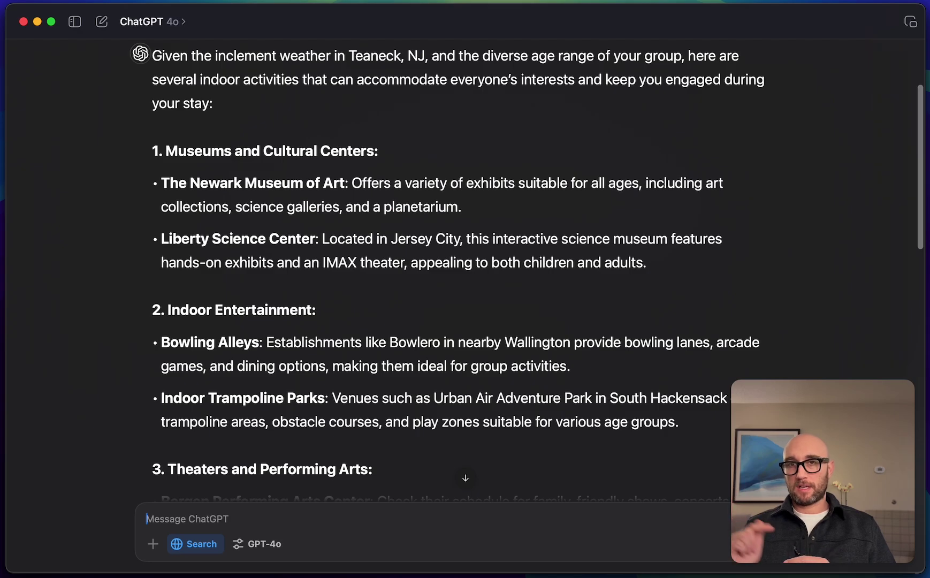
scroll(409, 276, up, 1)
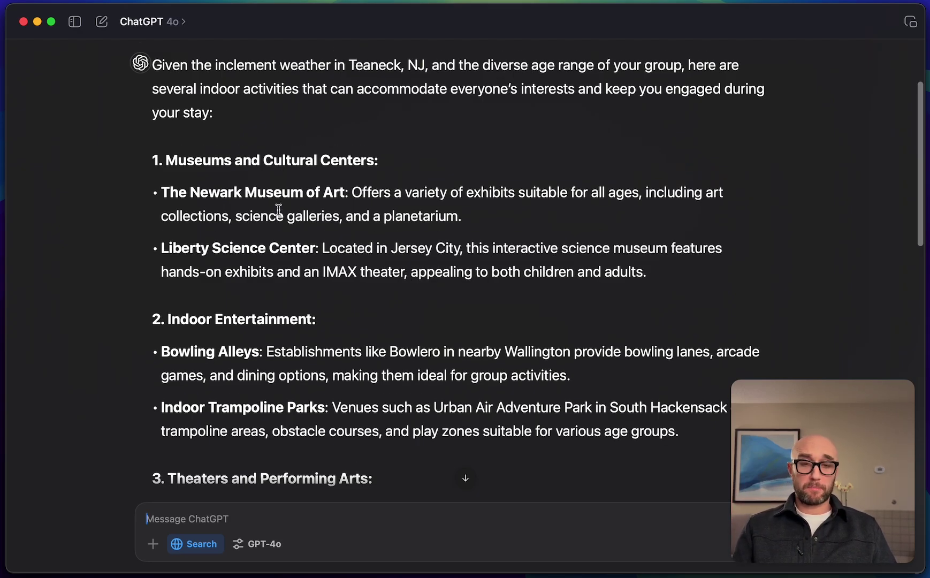
scroll(268, 214, down, 5)
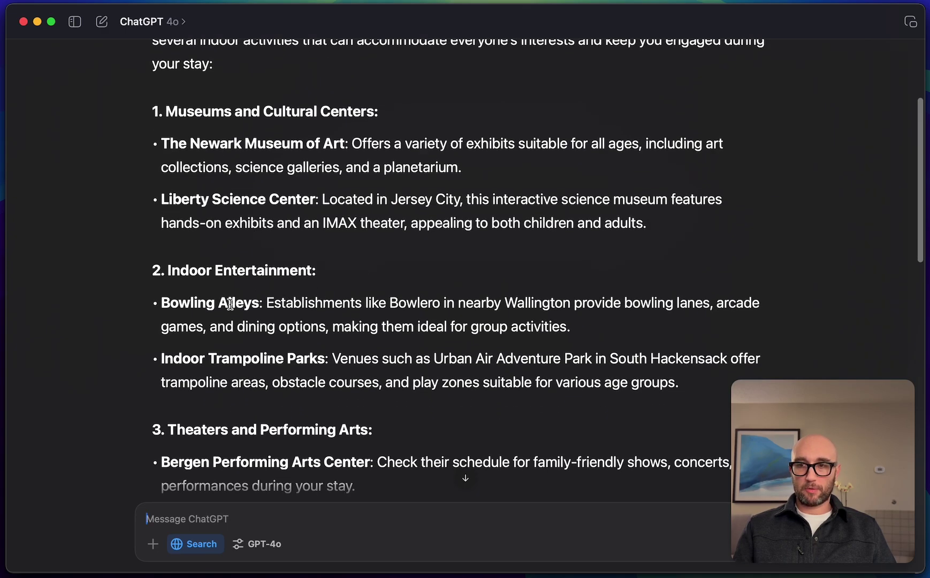
scroll(269, 365, down, 5)
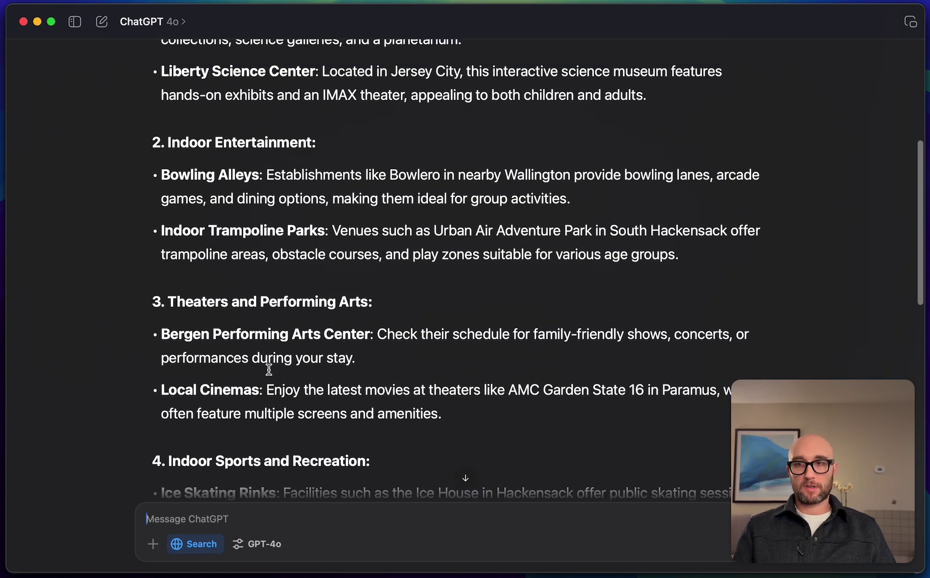
scroll(258, 390, down, 8)
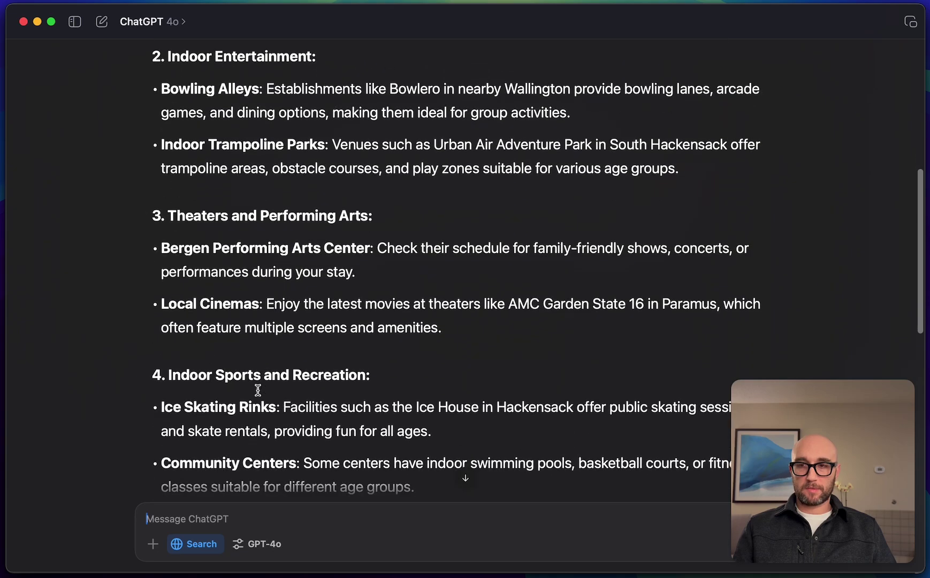
scroll(250, 340, down, 10)
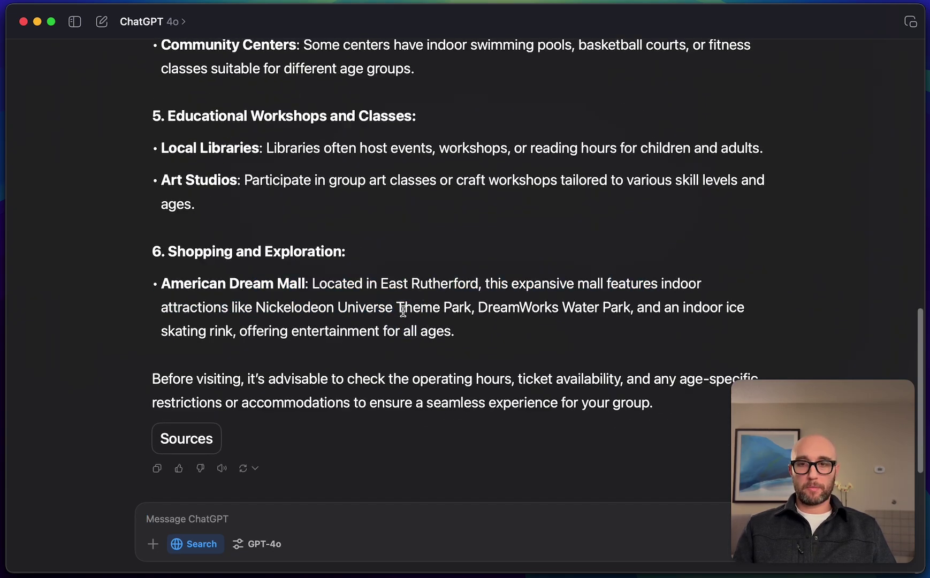
key(alt+space)
Ask Perplexity the pasted Teaneck indoor-activities question and scroll through its Pro Search venue list
text(per)
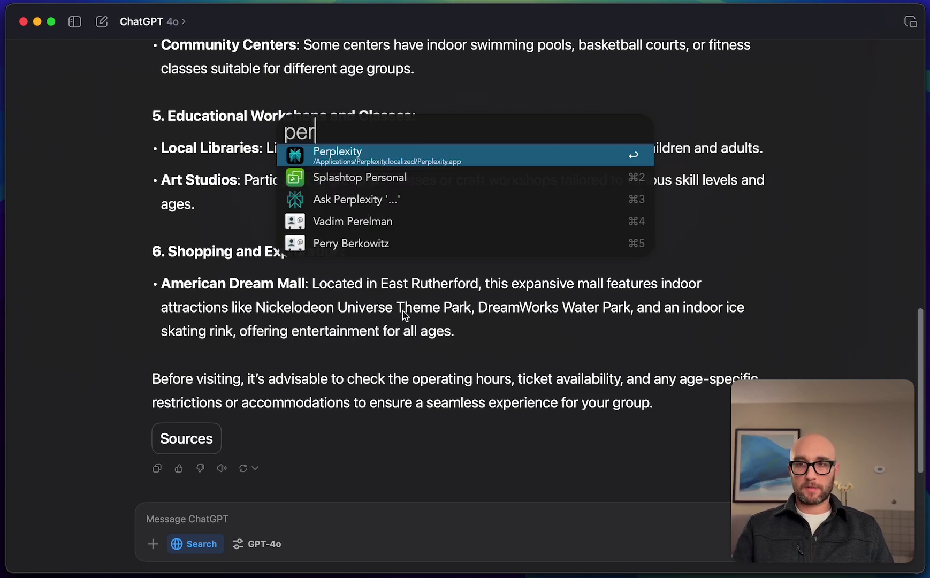
key(Return)
text(We are a group of 10 people, aged 5-75 staying in teaneck nj for the next two weeks. none of us are from around here, it is raining and snowing and cold, can you help me think of activity ideas we can do so we are not stuck in the hotel?)
key(Return)
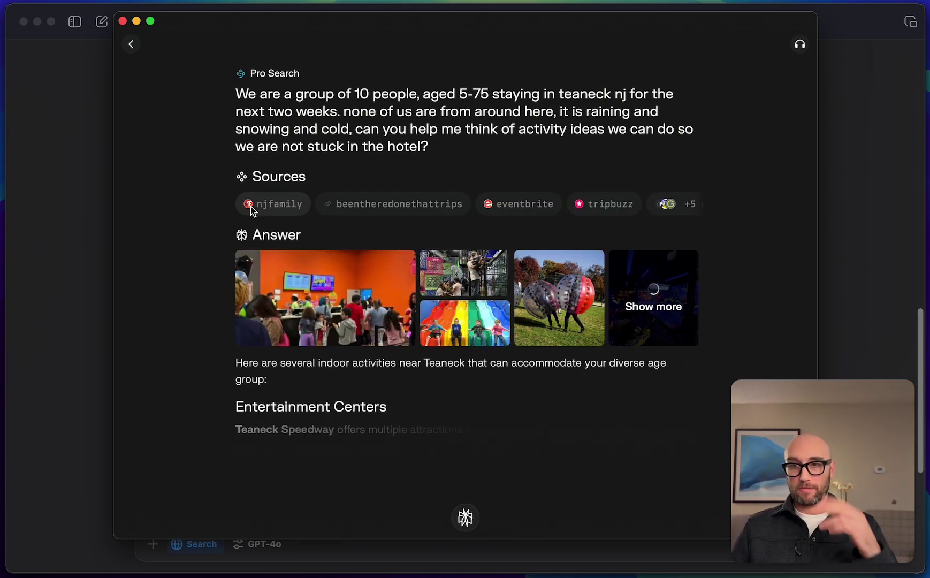
scroll(330, 150, down, 5)
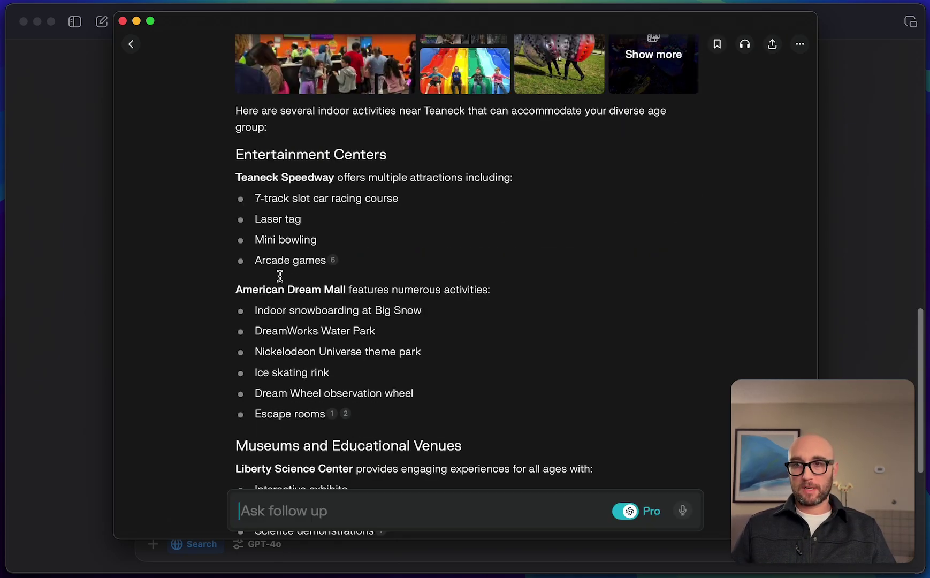
scroll(298, 289, down, 3)
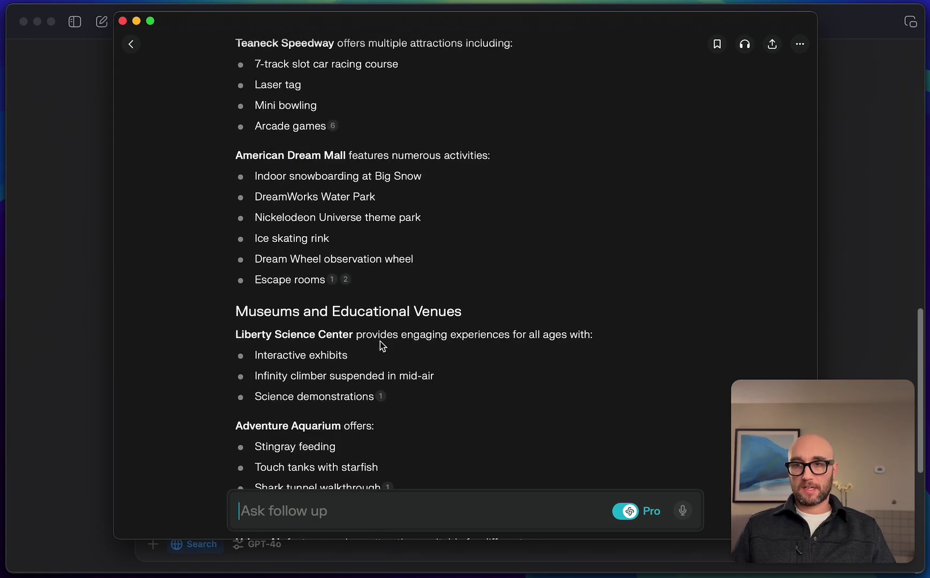
scroll(220, 374, down, 10)
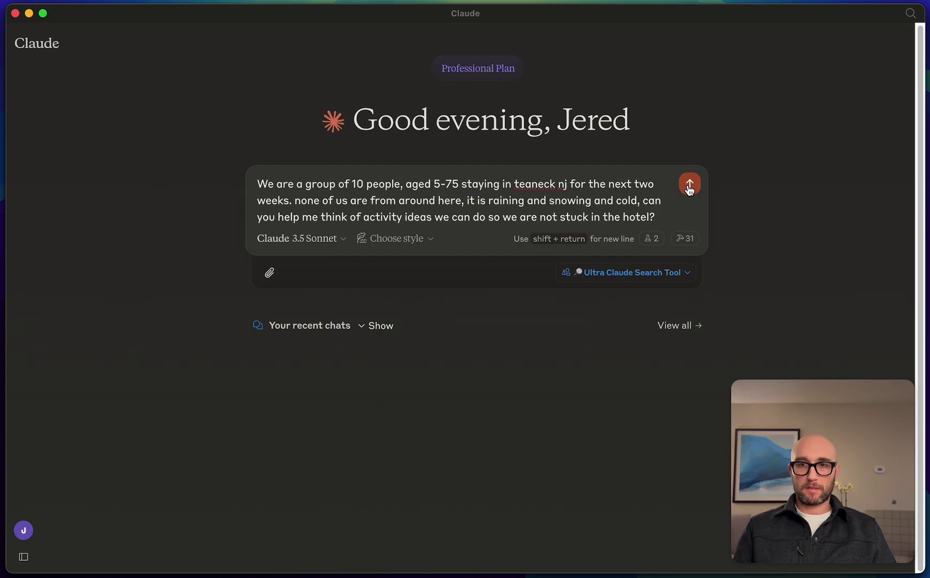
Send the Teaneck question to Claude, allowing sequential-thinking and brave-search for this chat
click(689, 184)
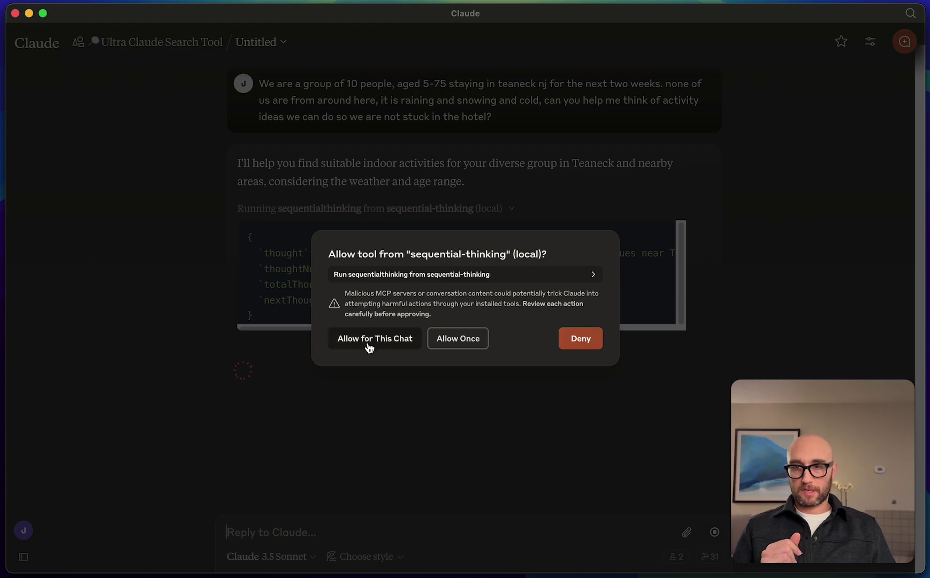
click(369, 347)
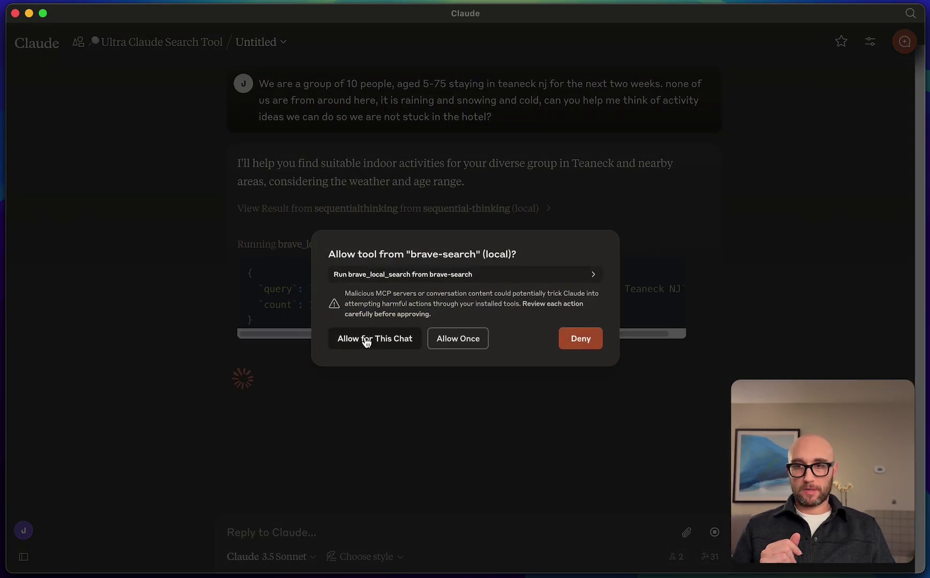
click(366, 340)
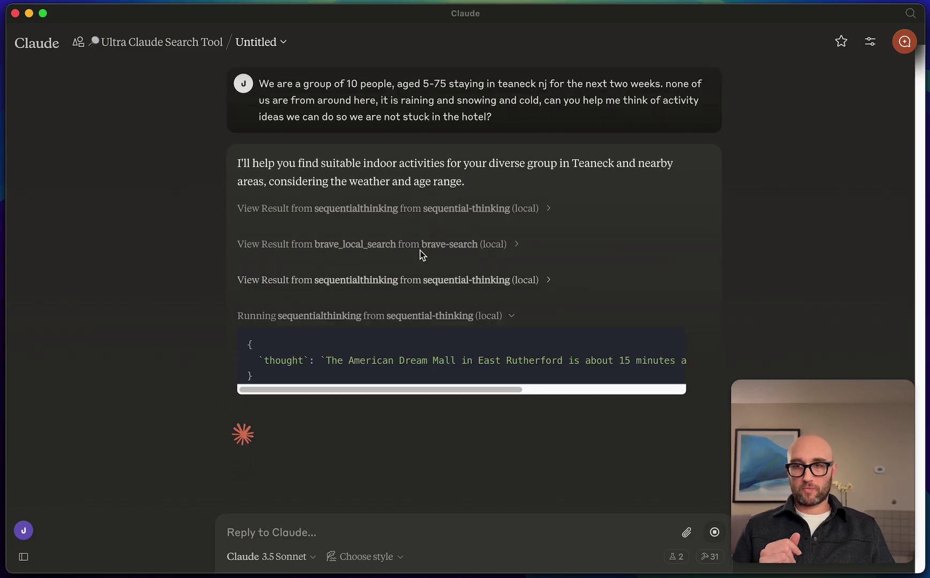
Expand the first sequentialthinking result and scroll across its full JSON output
click(545, 208)
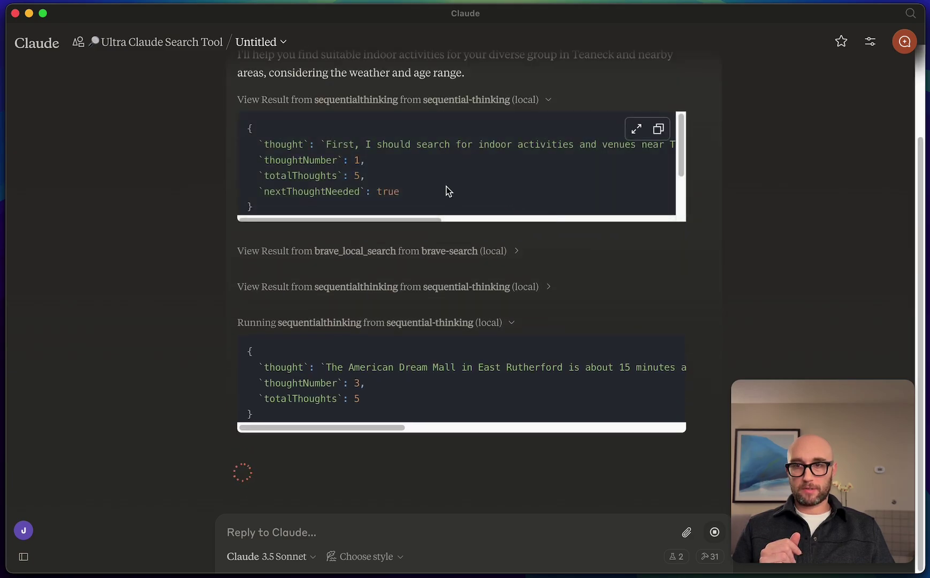
click(633, 124)
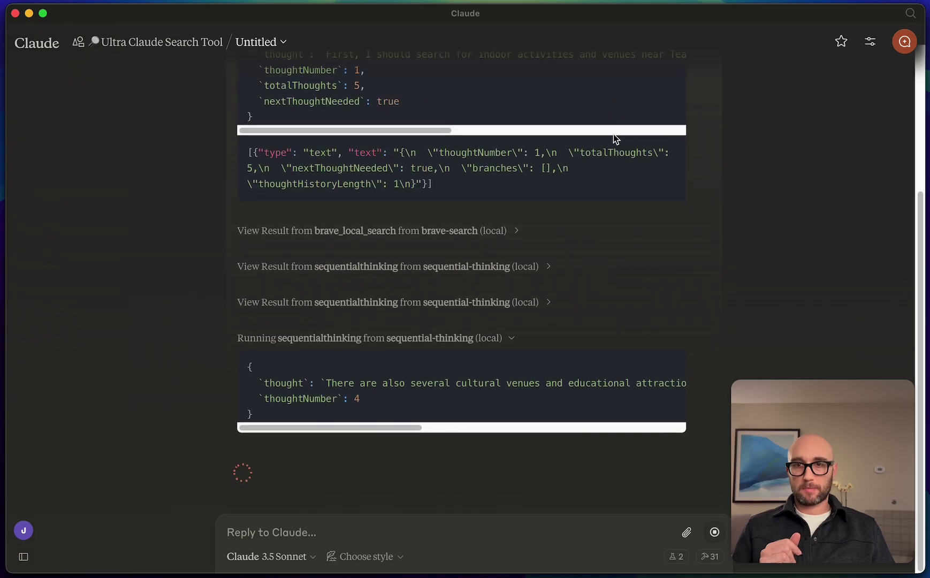
scroll(428, 259, up, 5)
scroll(428, 259, right, 10)
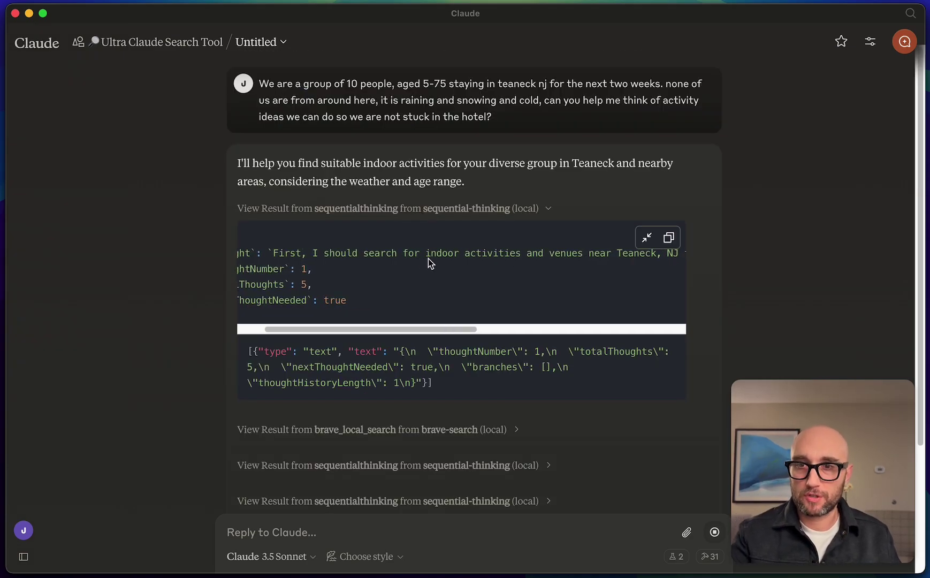
scroll(428, 259, right, 10)
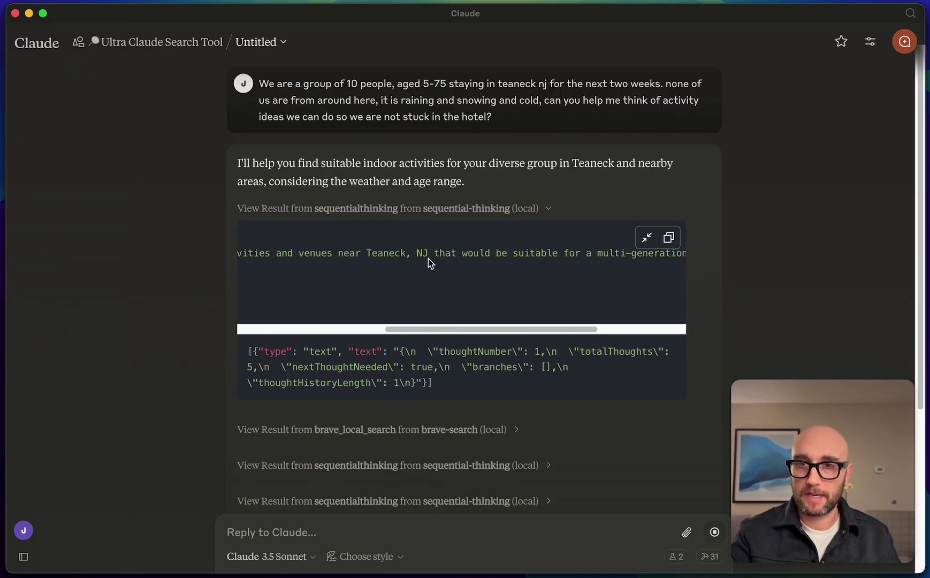
scroll(431, 265, right, 3)
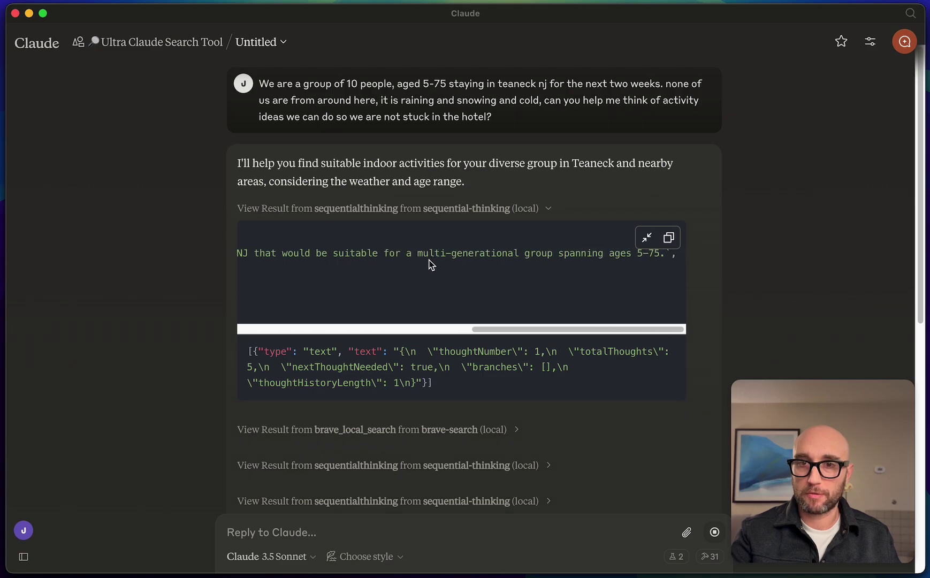
scroll(430, 264, left, 15)
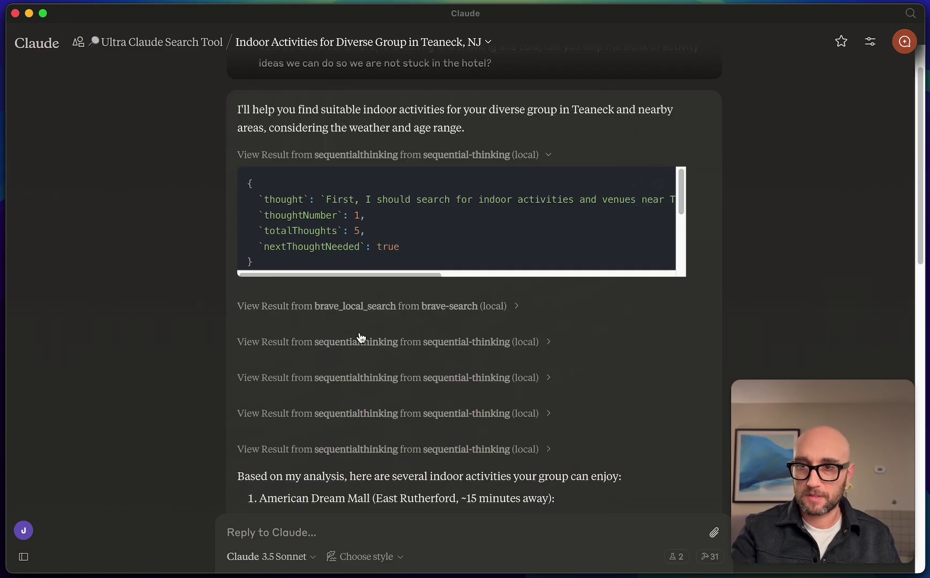
Inspect the brave_local_search call showing the rate-limit error, then collapse it
click(334, 309)
scroll(344, 379, right, 3)
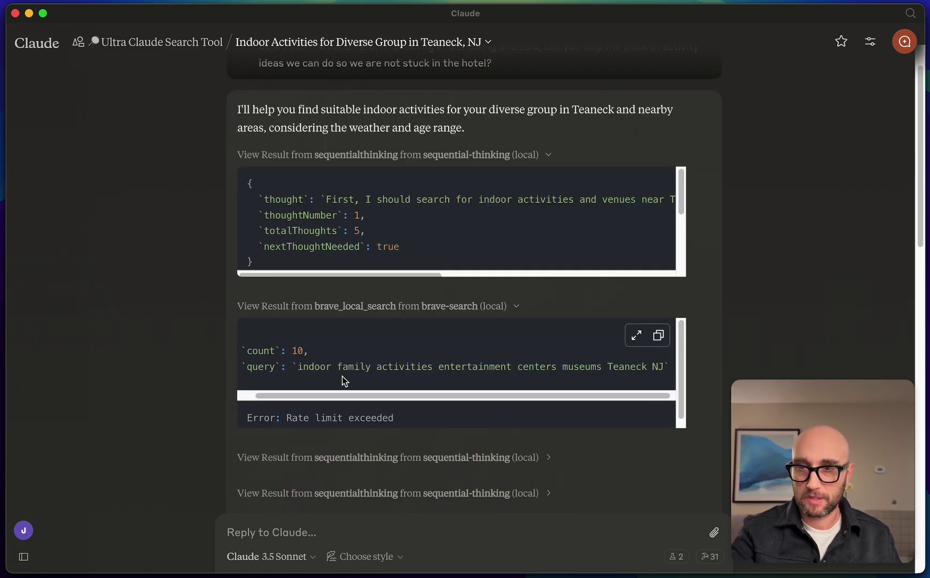
click(395, 305)
Expand the second and third thinking steps and scroll down to the final venue answer
scroll(403, 279, down, 3)
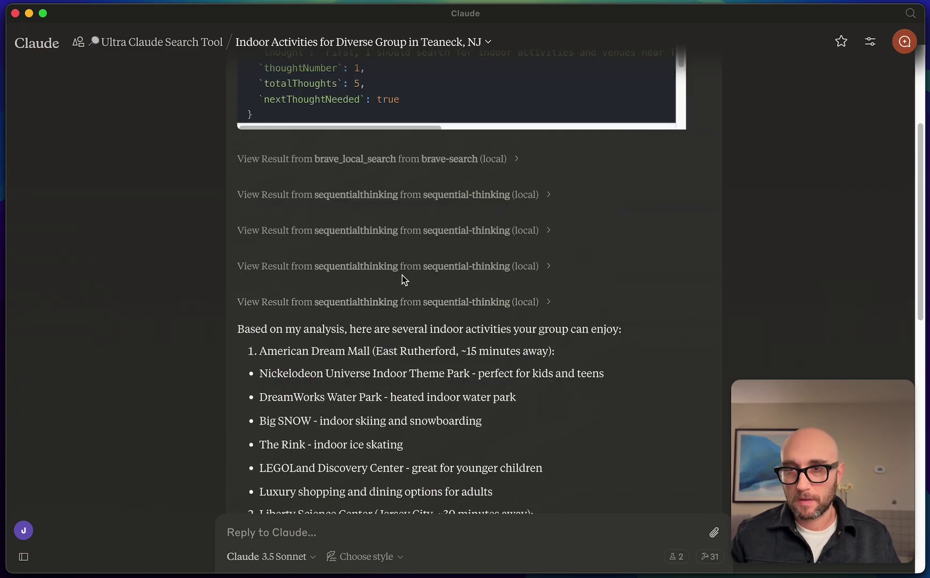
click(433, 195)
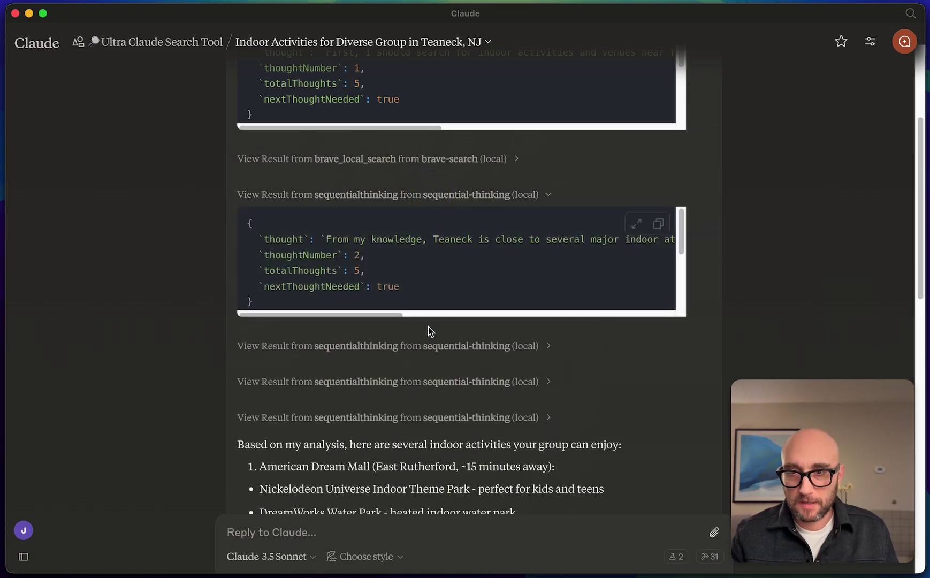
click(359, 352)
scroll(357, 375, down, 3)
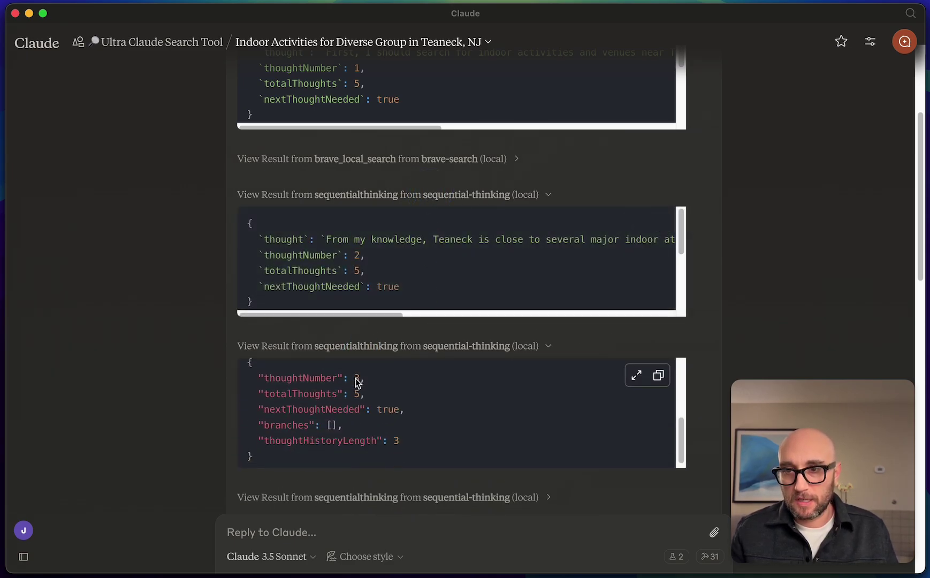
scroll(204, 332, down, 10)
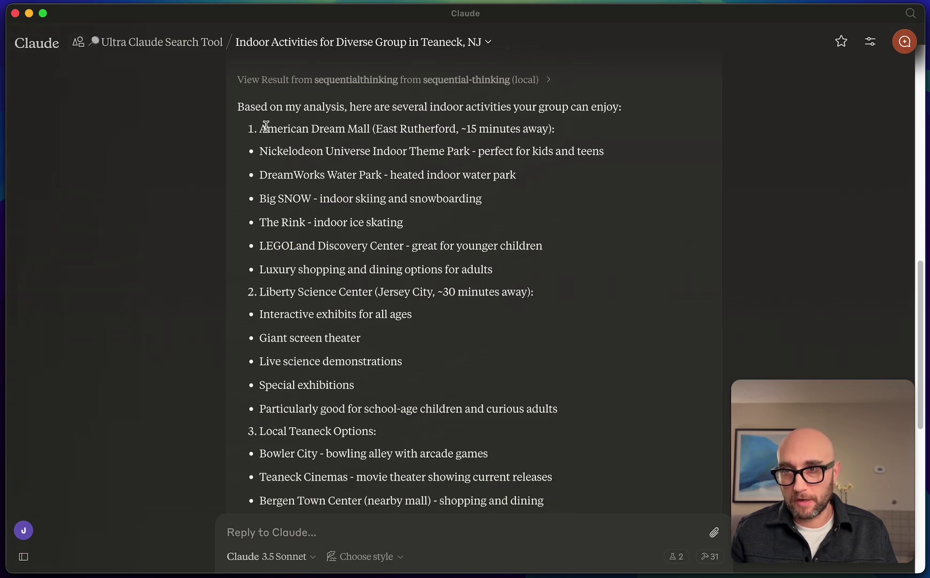
drag(267, 128, 357, 138)
click(362, 165)
drag(267, 151, 468, 155)
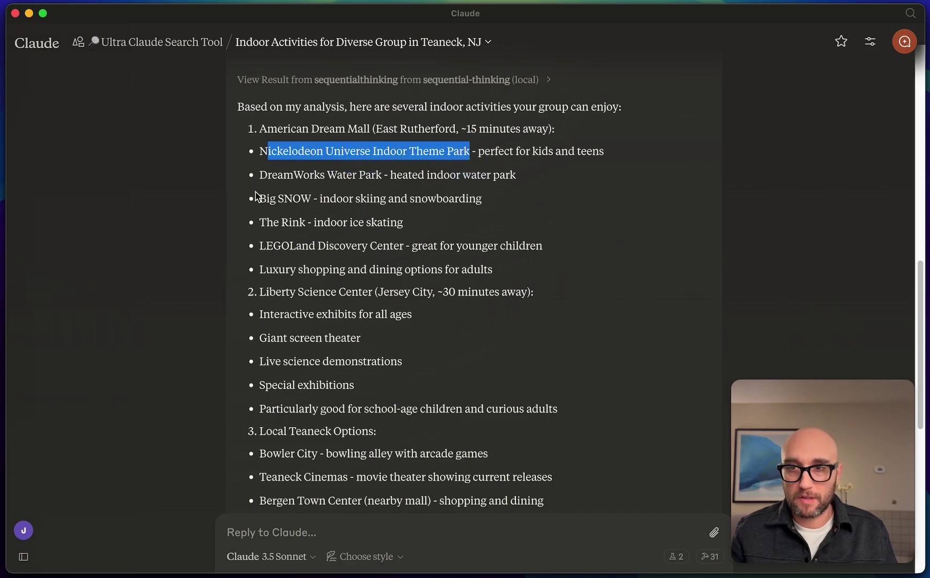
drag(277, 175, 350, 178)
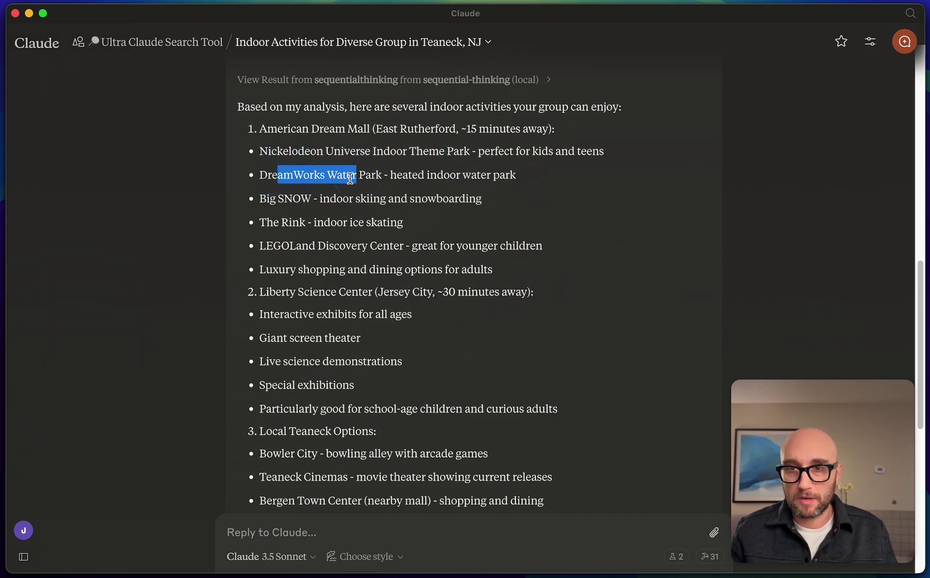
click(261, 199)
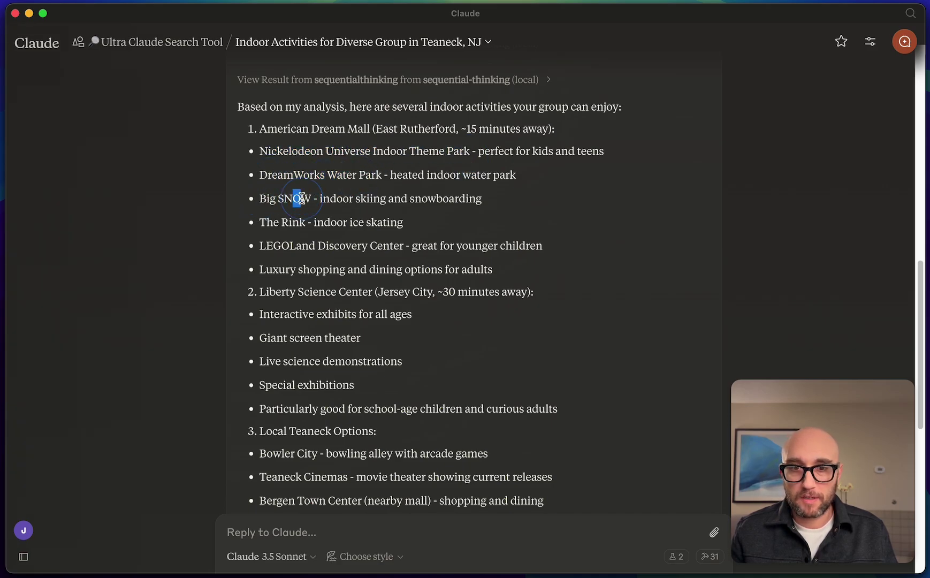
drag(270, 219, 369, 219)
click(357, 214)
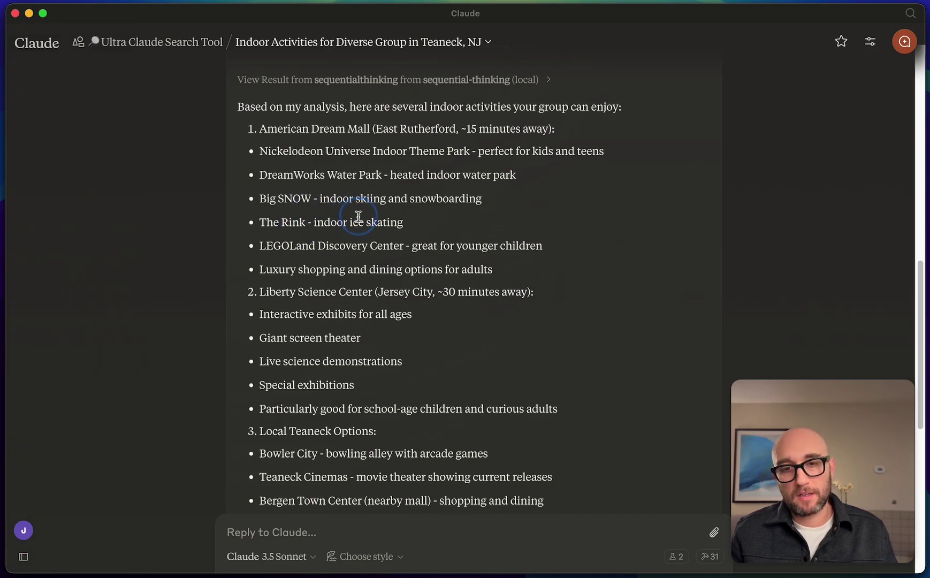
drag(295, 246, 347, 240)
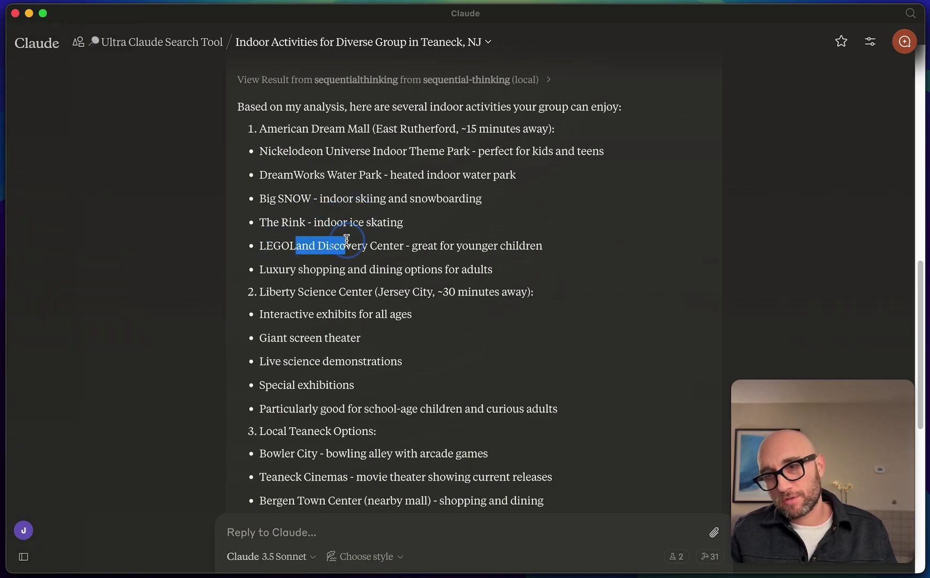
drag(273, 269, 376, 269)
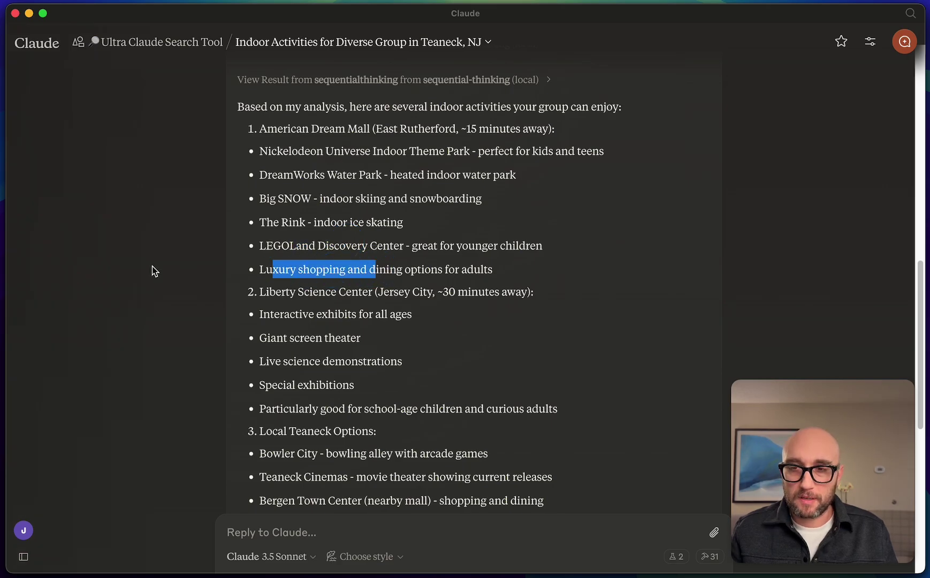
scroll(257, 194, down, 3)
drag(258, 194, 370, 192)
click(384, 197)
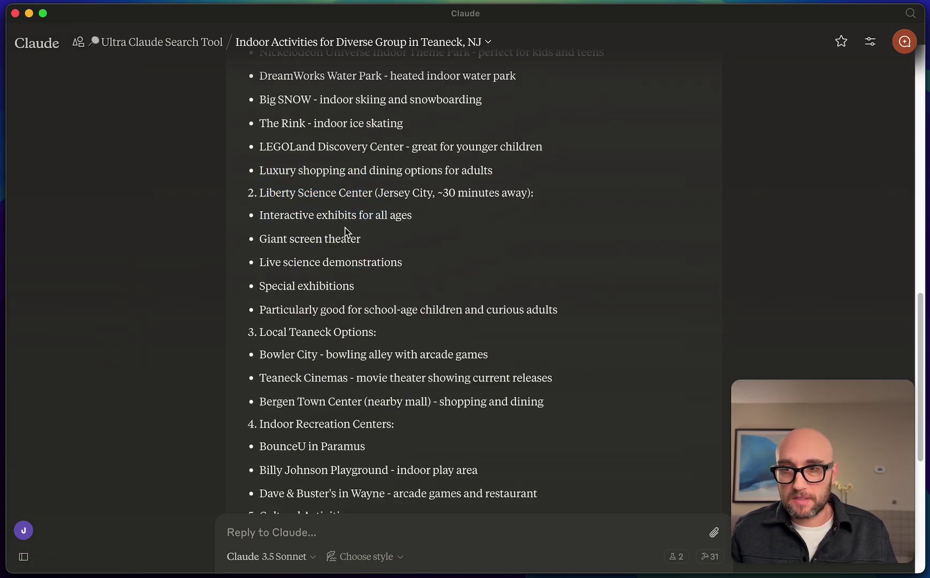
scroll(297, 231, down, 1)
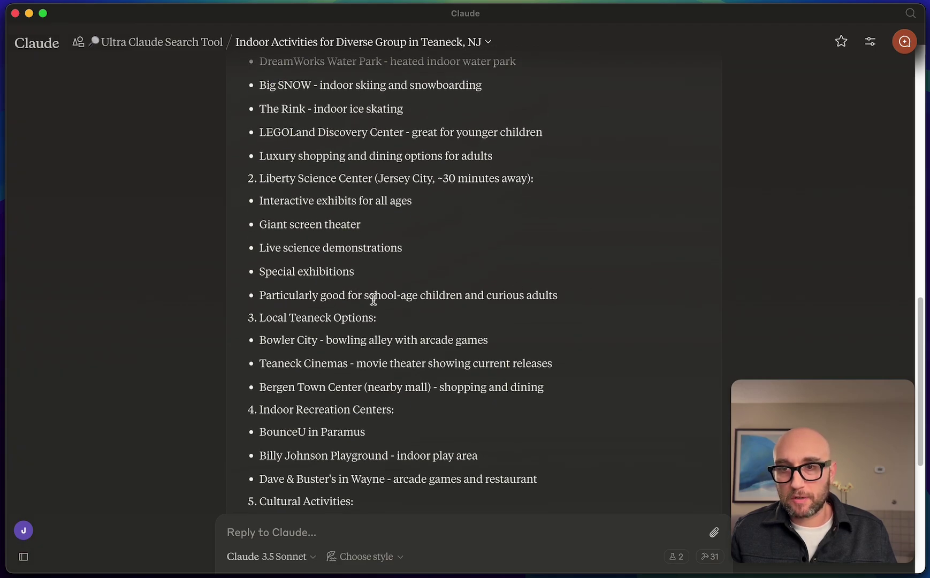
drag(550, 293, 558, 294)
scroll(320, 318, down, 1)
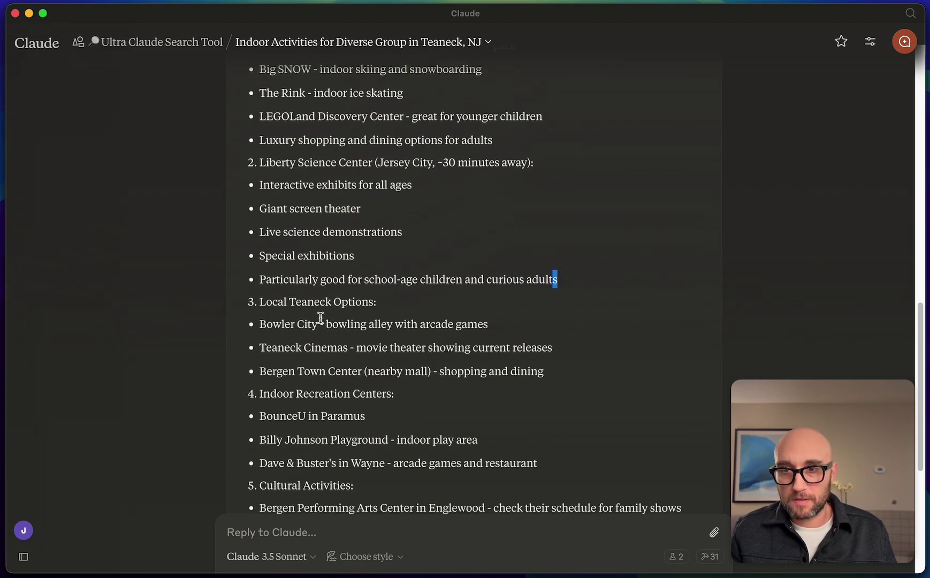
scroll(320, 316, down, 4)
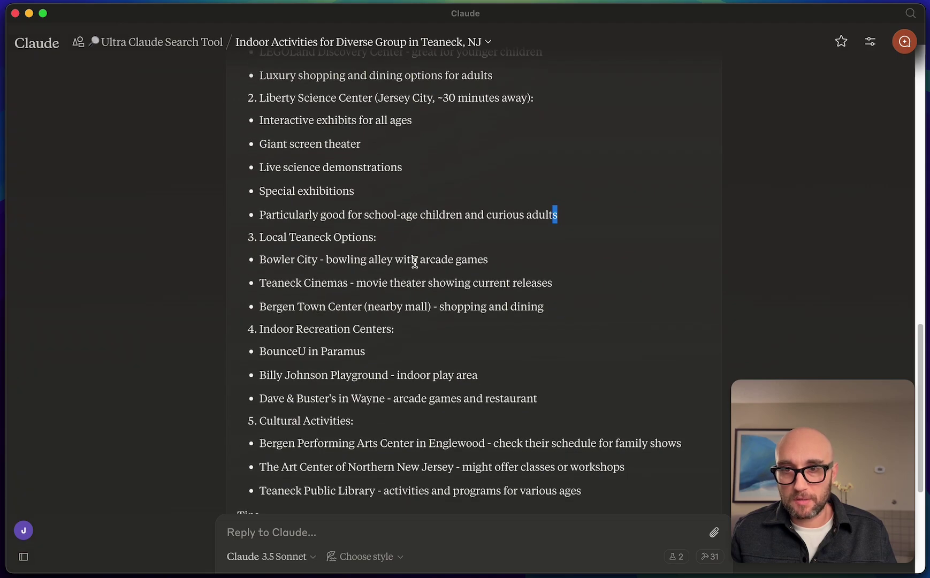
drag(328, 313, 272, 309)
scroll(273, 310, down, 8)
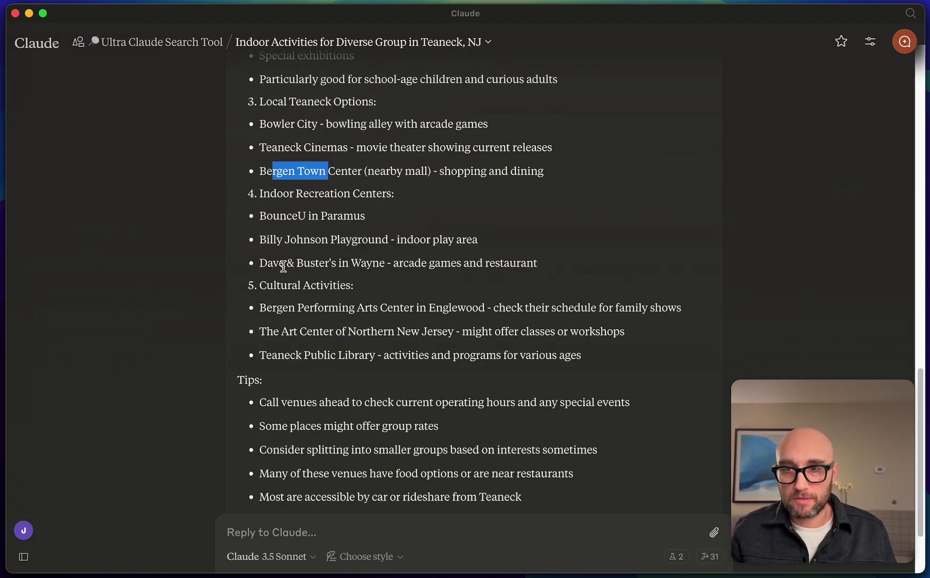
drag(272, 262, 341, 262)
scroll(297, 314, down, 6)
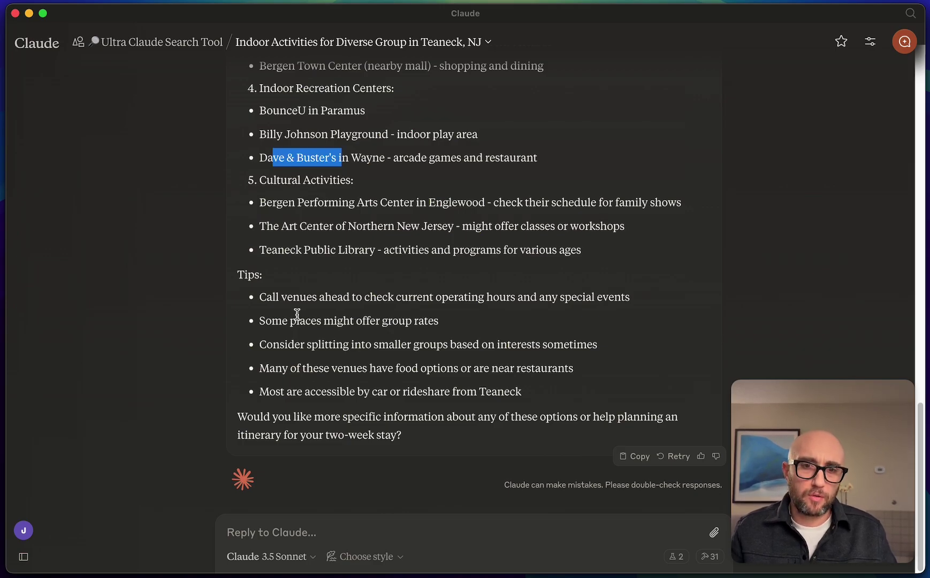
scroll(315, 305, up, 11)
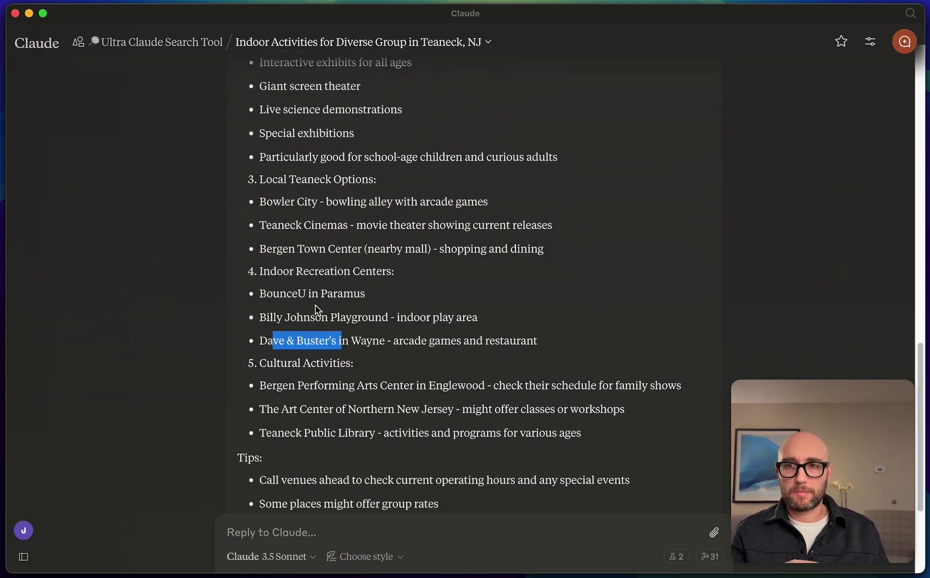
click(315, 305)
scroll(315, 305, up, 7)
scroll(315, 305, up, 5)
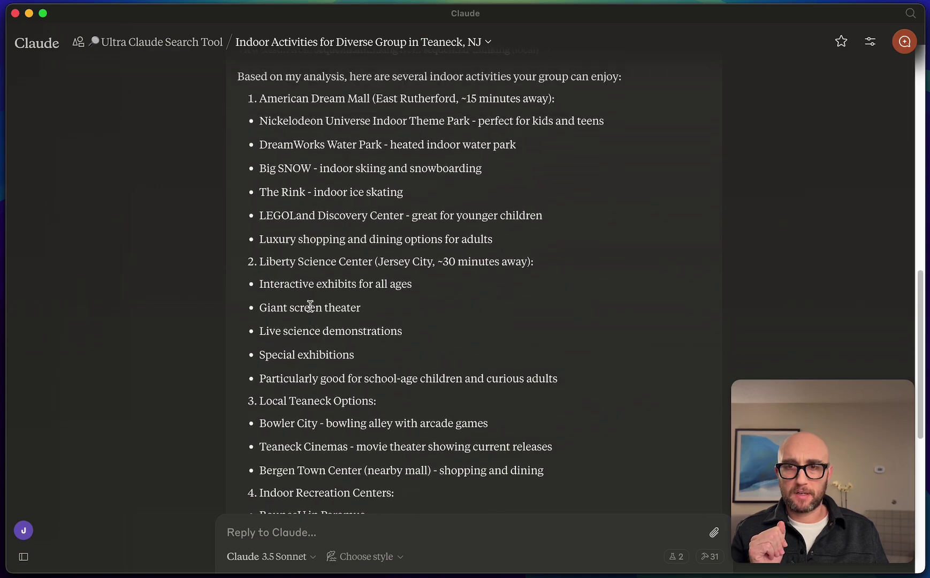
scroll(310, 306, up, 4)
scroll(310, 306, down, 16)
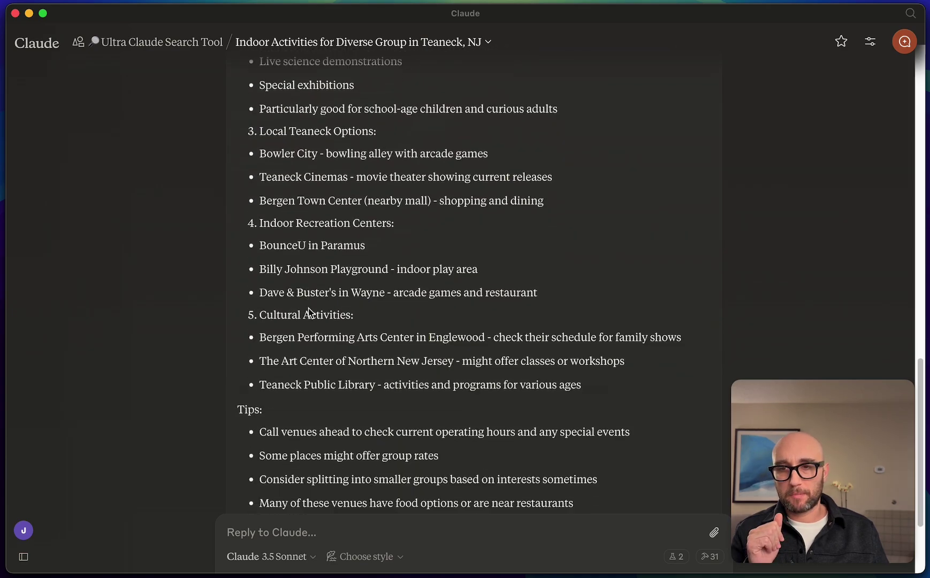
scroll(308, 311, down, 6)
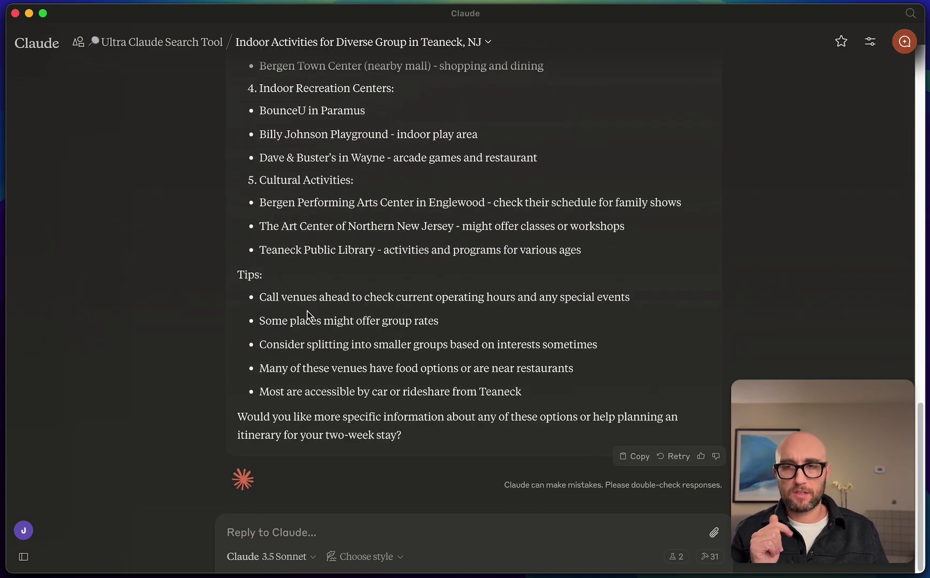